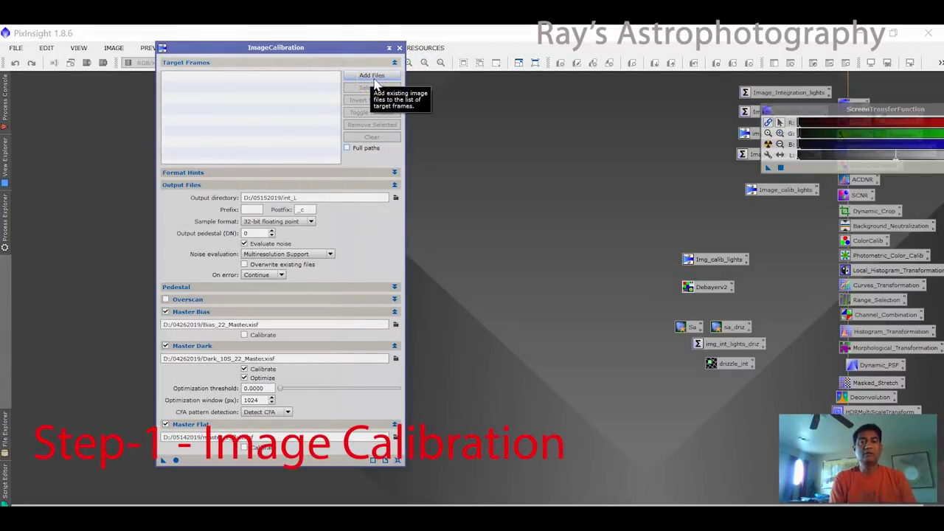
Step: Bring up the file picker for M101 light frames in ImageCalibration
{"action": "left_click", "coordinate": [373, 80]}
{"action": "mouse_move", "coordinate": [221, 309]}
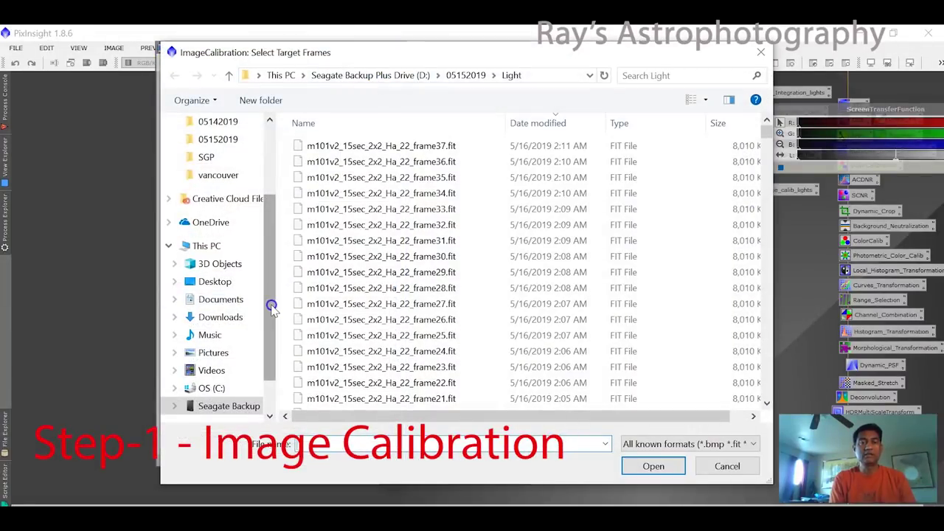
Step: Select frame6 through the remaining 10-second M101 light frames and add them as calibration targets
{"action": "left_click_drag", "start_coordinate": [276, 304], "coordinate": [179, 308]}
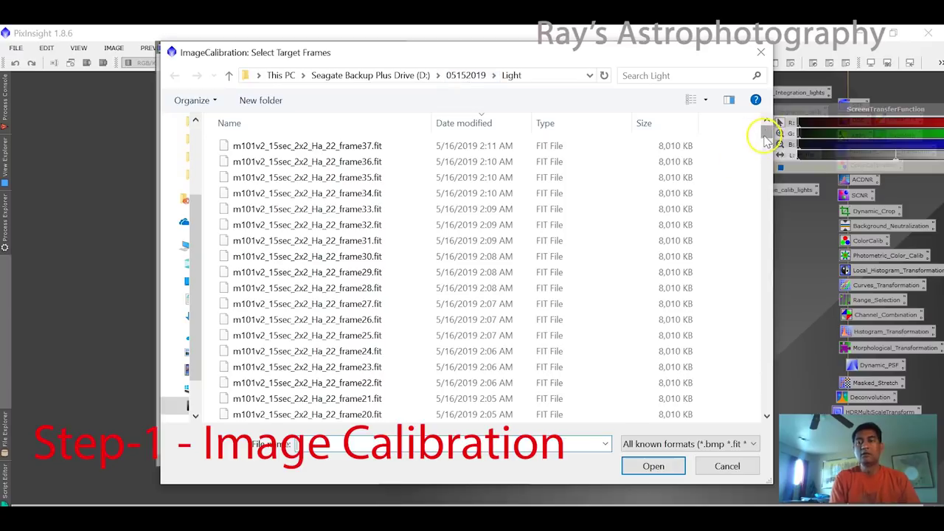
{"action": "left_click_drag", "start_coordinate": [767, 135], "coordinate": [767, 413]}
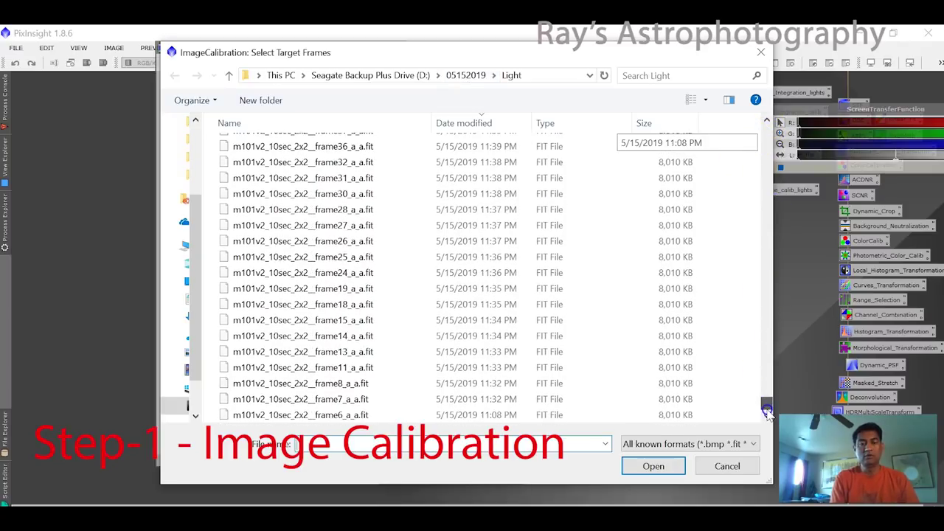
{"action": "left_click", "coordinate": [443, 415]}
{"action": "key", "text": "shift+Up"}
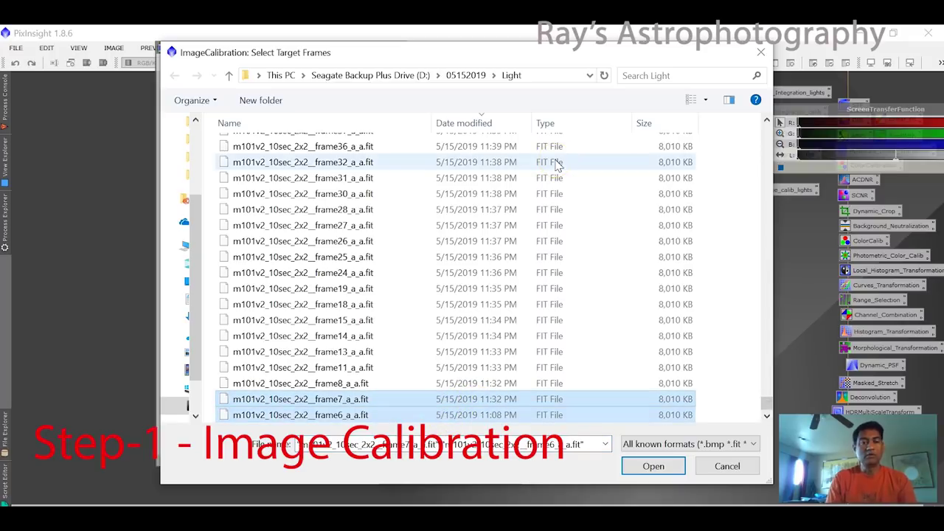
{"action": "key", "text": "shift+Up"}
{"action": "key", "text": "shift+Up"}
{"action": "key", "text": "shift+Up"}
{"action": "key", "text": "shift+Up"}
{"action": "key", "text": "shift+Up"}
{"action": "key", "text": "shift+Up"}
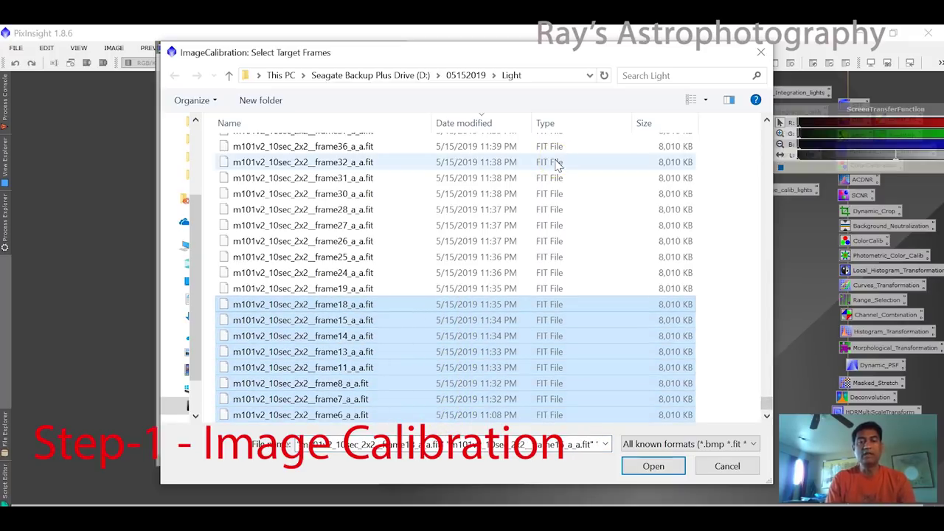
{"action": "key", "text": "shift+Up"}
{"action": "key", "text": "shift+Up"}
{"action": "key", "text": "shift+Up"}
{"action": "key", "text": "shift+Up"}
{"action": "key", "text": "shift+Up"}
{"action": "key", "text": "shift+Up"}
{"action": "key", "text": "shift+Up"}
{"action": "key", "text": "shift+Up"}
{"action": "key", "text": "shift+Up"}
{"action": "key", "text": "shift+Up"}
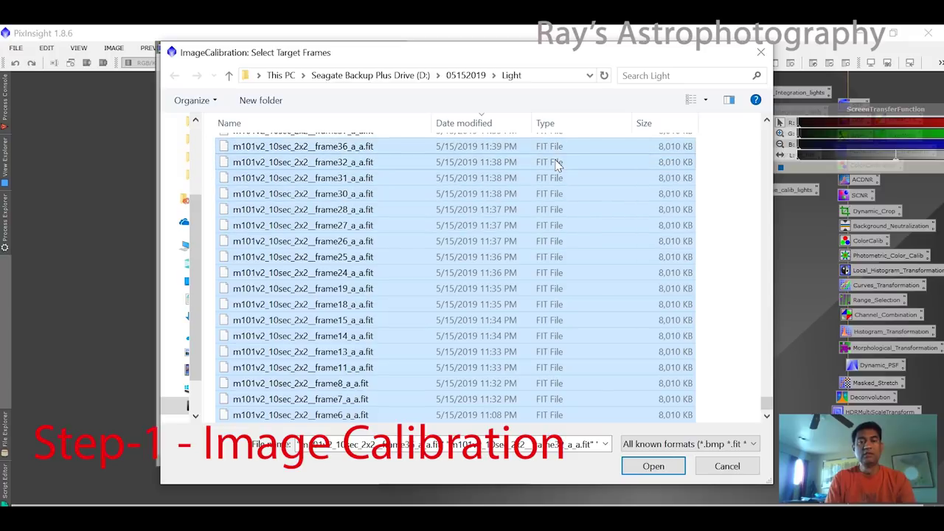
{"action": "key", "text": "shift+Up"}
{"action": "key", "text": "shift+Up"}
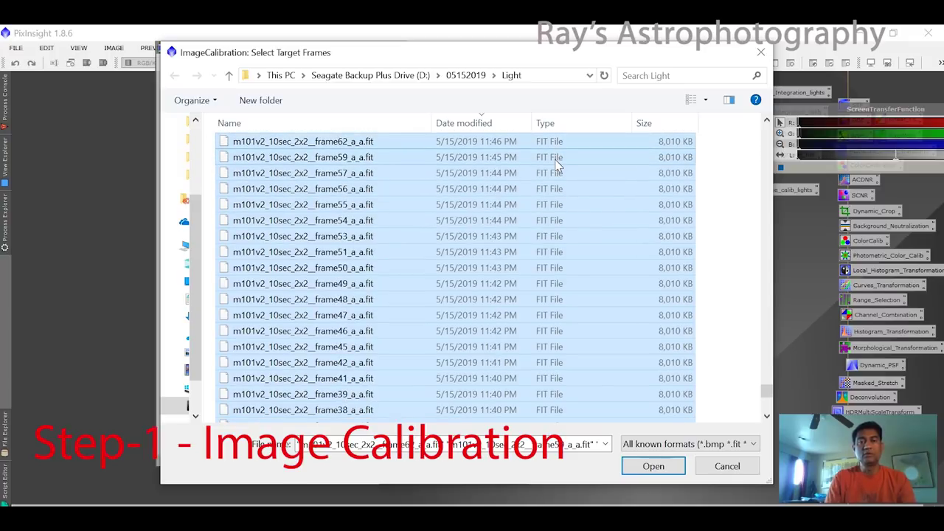
{"action": "key", "text": "shift+Up"}
{"action": "key", "text": "shift+Up"}
{"action": "key", "text": "shift+Up"}
{"action": "key", "text": "shift+Up"}
{"action": "key", "text": "shift+Up"}
{"action": "key", "text": "shift+Up"}
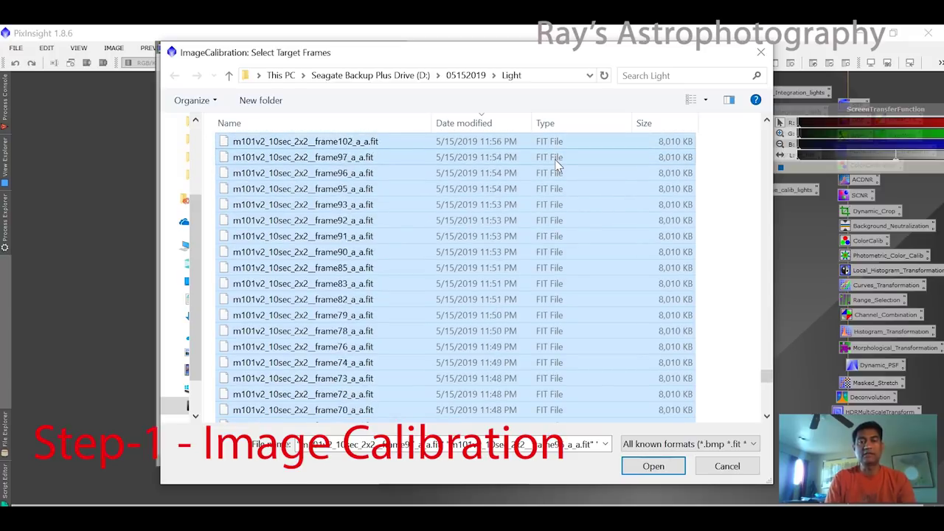
{"action": "key", "text": "shift+Up"}
{"action": "key", "text": "shift+Up"}
{"action": "key", "text": "shift+Up"}
{"action": "key", "text": "shift+Up"}
{"action": "key", "text": "shift+Up"}
{"action": "key", "text": "shift+Up"}
{"action": "key", "text": "shift+Up"}
{"action": "key", "text": "shift+Up"}
{"action": "key", "text": "shift+Up"}
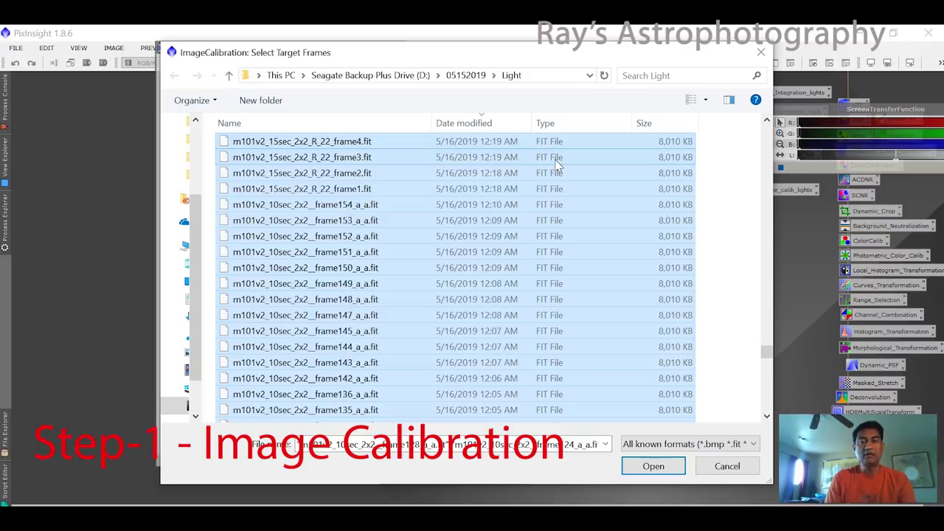
{"action": "key", "text": "shift+Up"}
{"action": "key", "text": "shift+Up"}
{"action": "key", "text": "shift+Up"}
{"action": "key", "text": "shift+Down"}
{"action": "key", "text": "shift+Down"}
{"action": "key", "text": "shift+Down"}
{"action": "key", "text": "shift+Down"}
{"action": "key", "text": "shift+Down"}
{"action": "key", "text": "shift+Down"}
{"action": "key", "text": "shift+Down"}
{"action": "key", "text": "shift+Down"}
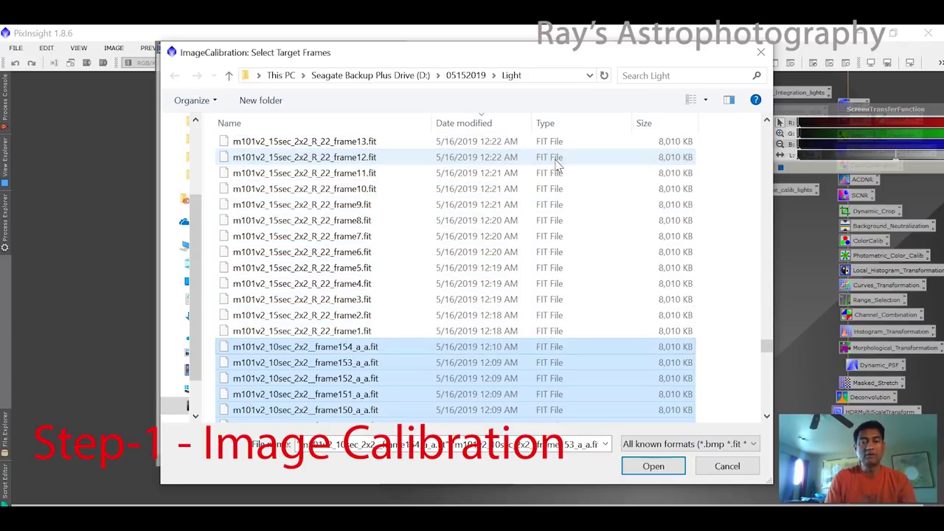
{"action": "left_click", "coordinate": [675, 469]}
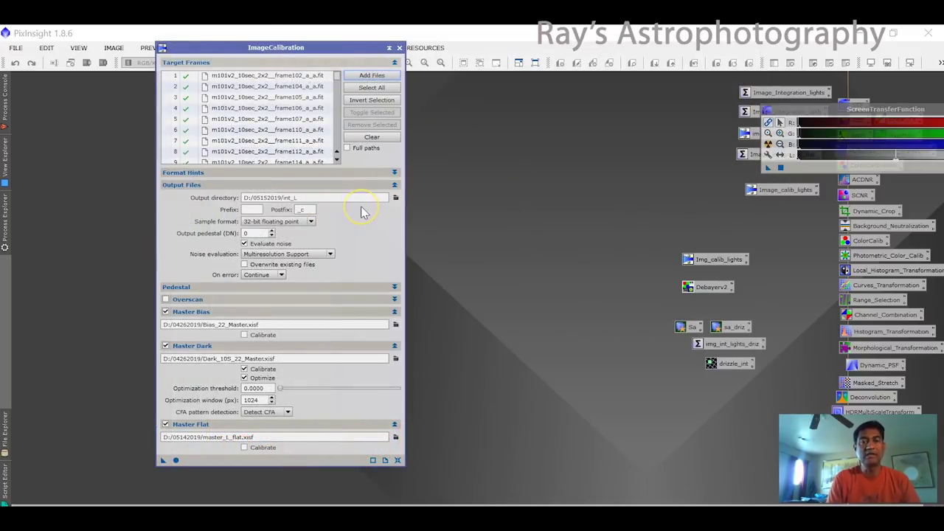
Step: Append _v2 to the output directory, disable dark optimization, and calibrate all frames globally
{"action": "type", "text": "_v2"}
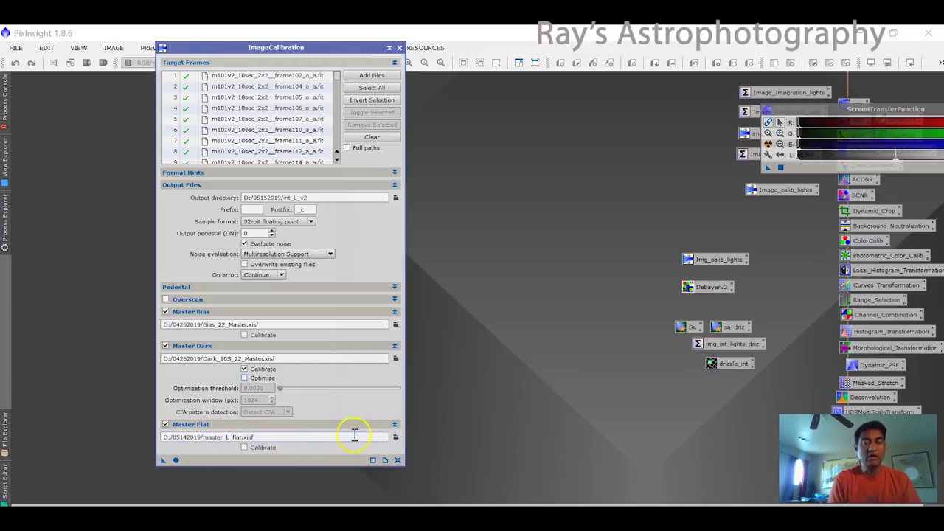
{"action": "left_click", "coordinate": [175, 461]}
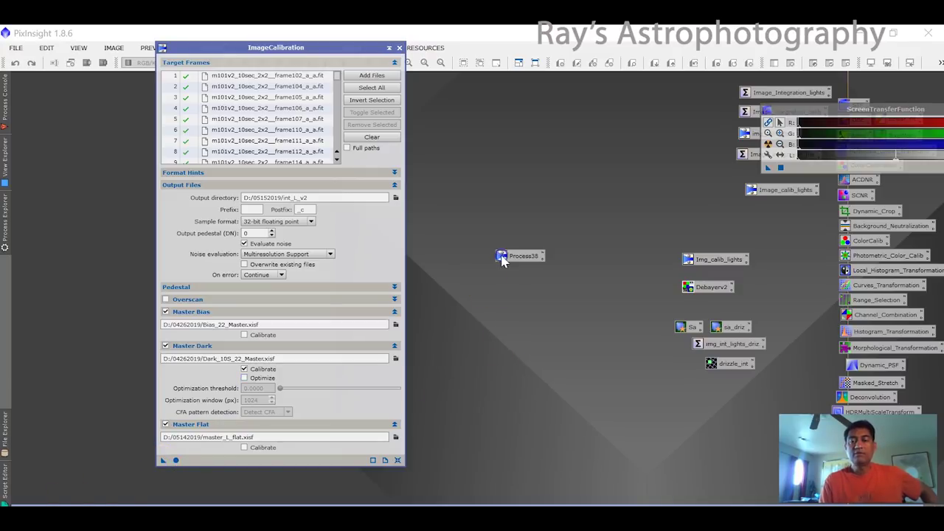
Step: Rename the new calibration icon to Img_calib_lights_v2 and place it above Img_calib_lights
{"action": "right_click", "coordinate": [521, 257]}
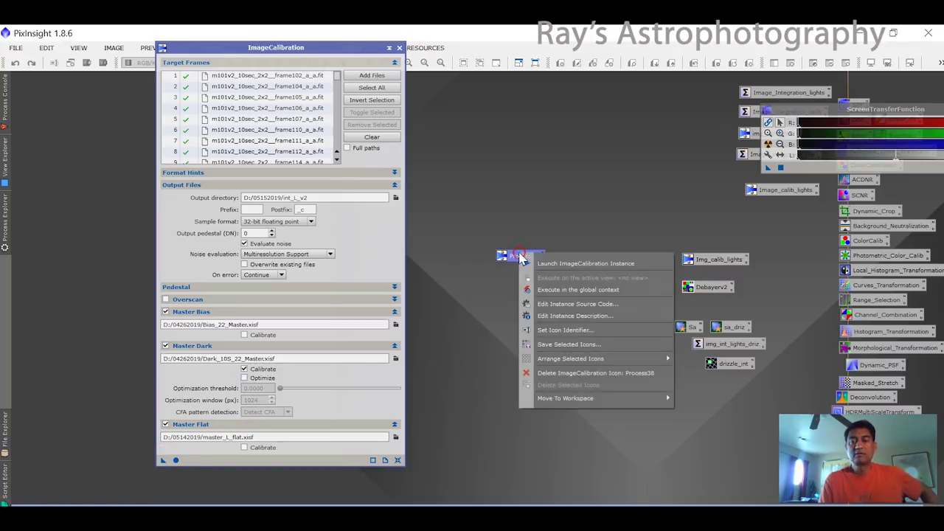
{"action": "left_click", "coordinate": [566, 333]}
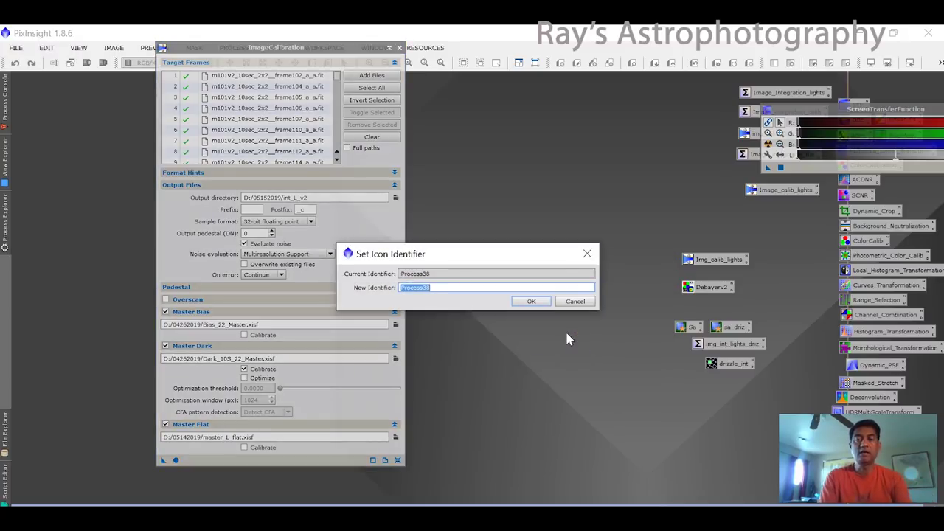
{"action": "type", "text": "Img_ca"}
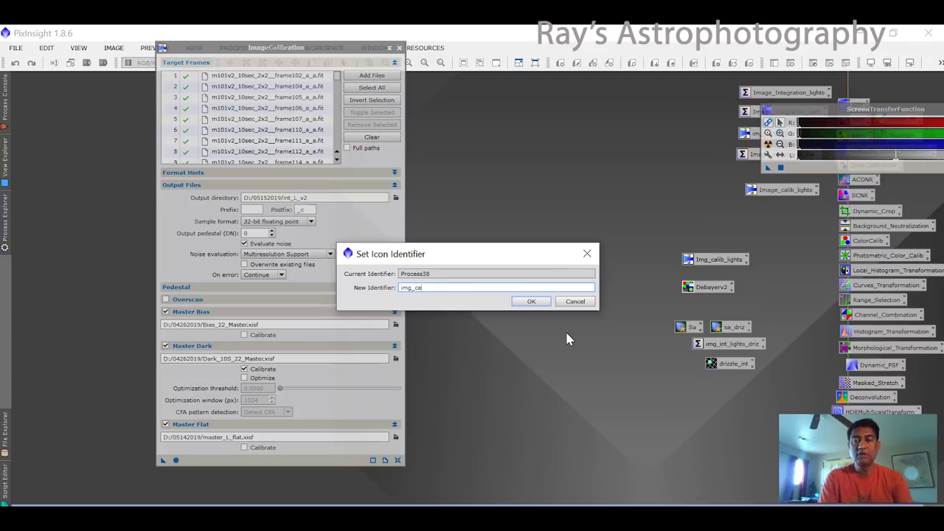
{"action": "type", "text": "lib_li"}
{"action": "type", "text": "ghts"}
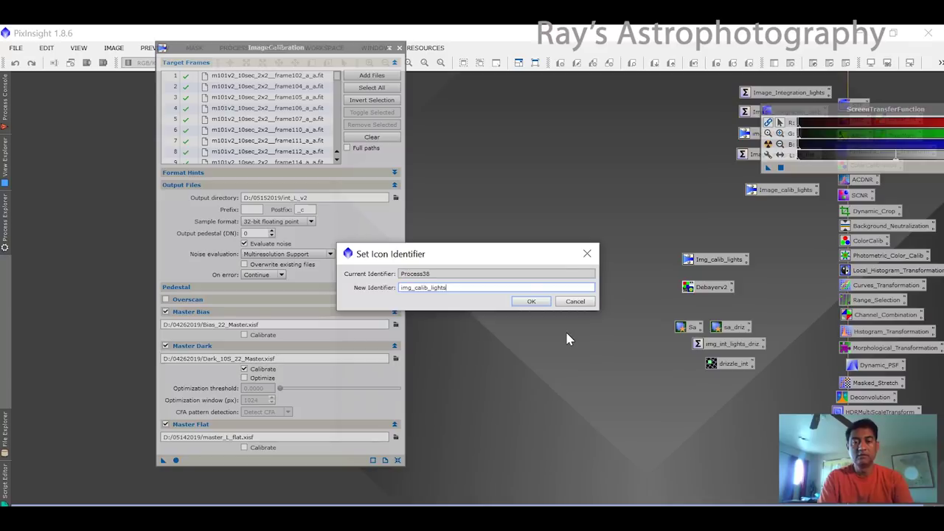
{"action": "type", "text": "_v2"}
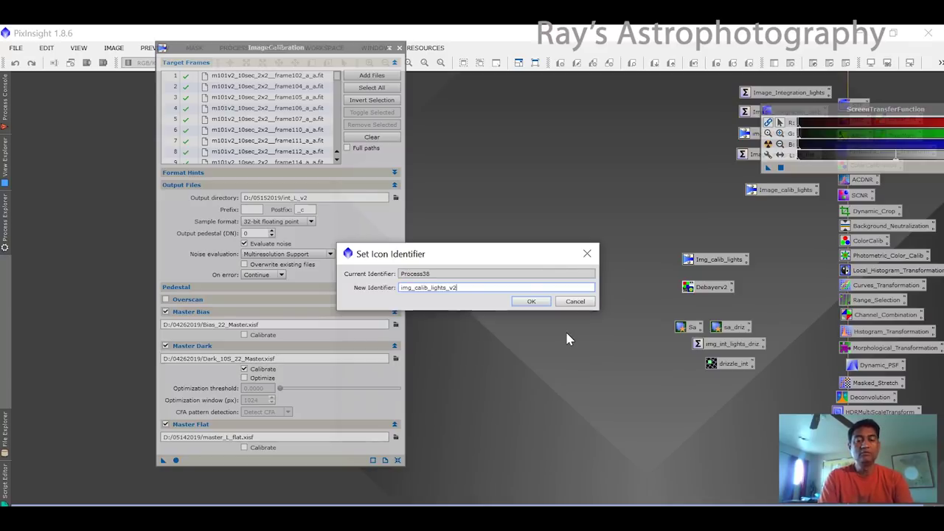
{"action": "key", "text": "Return"}
{"action": "left_click", "coordinate": [527, 258]}
{"action": "left_click_drag", "start_coordinate": [526, 264], "coordinate": [700, 246]}
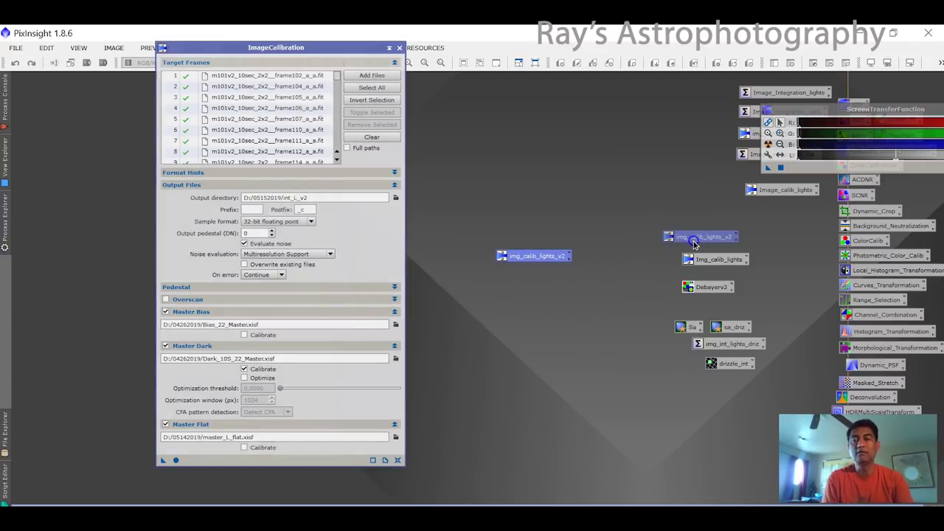
Step: Save all process icons, overwriting the Pixinsight Default workflow.xpsm file
{"action": "right_click", "coordinate": [816, 229]}
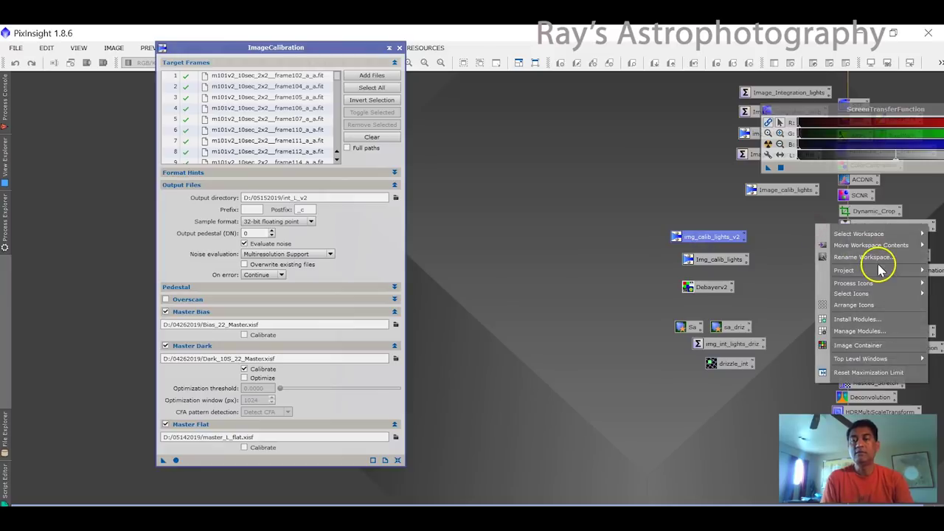
{"action": "left_click", "coordinate": [753, 310]}
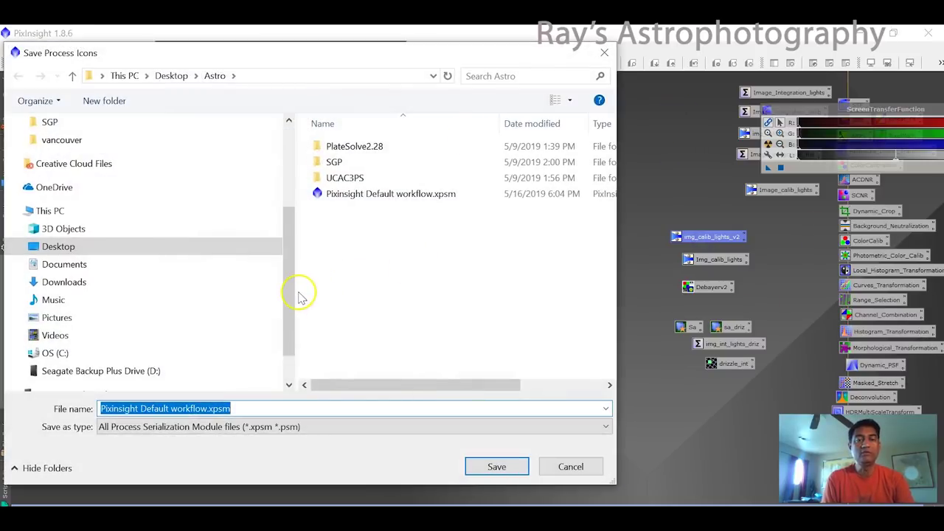
{"action": "left_click_drag", "start_coordinate": [295, 293], "coordinate": [76, 281]}
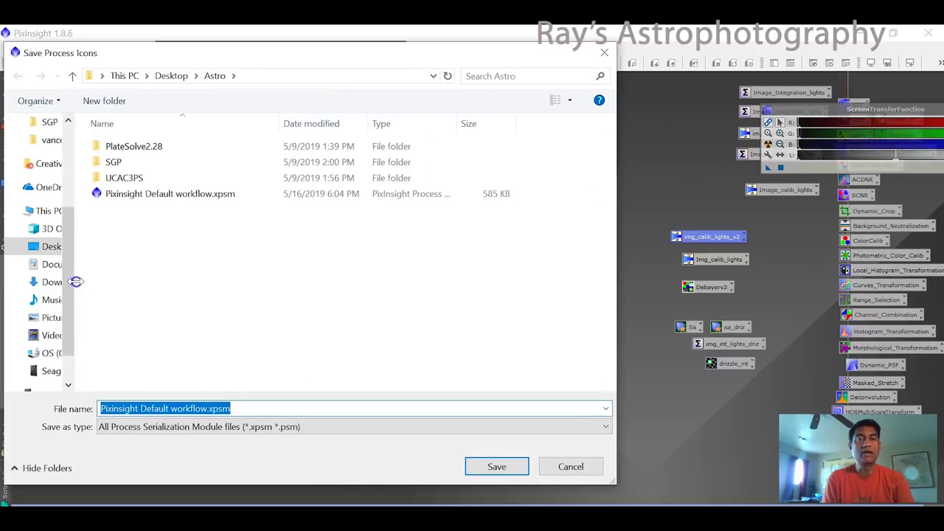
{"action": "left_click", "coordinate": [219, 195]}
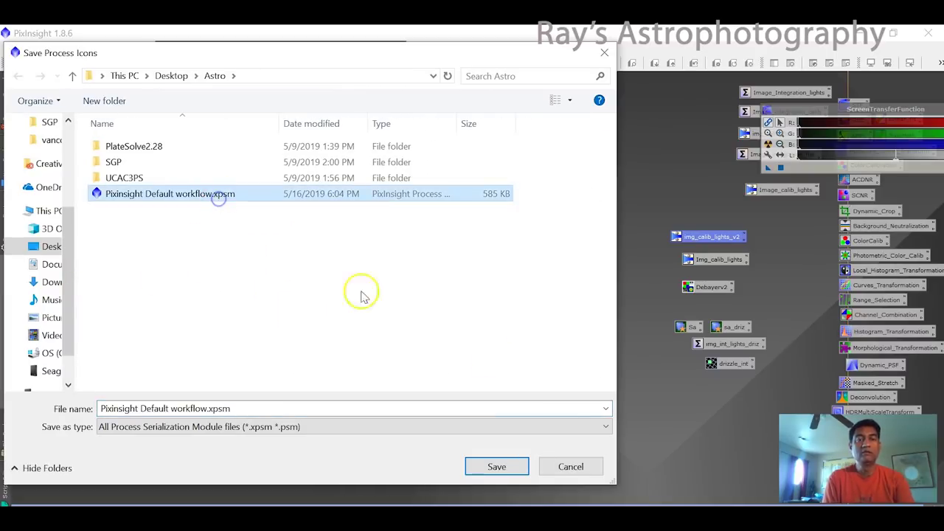
{"action": "left_click", "coordinate": [494, 464]}
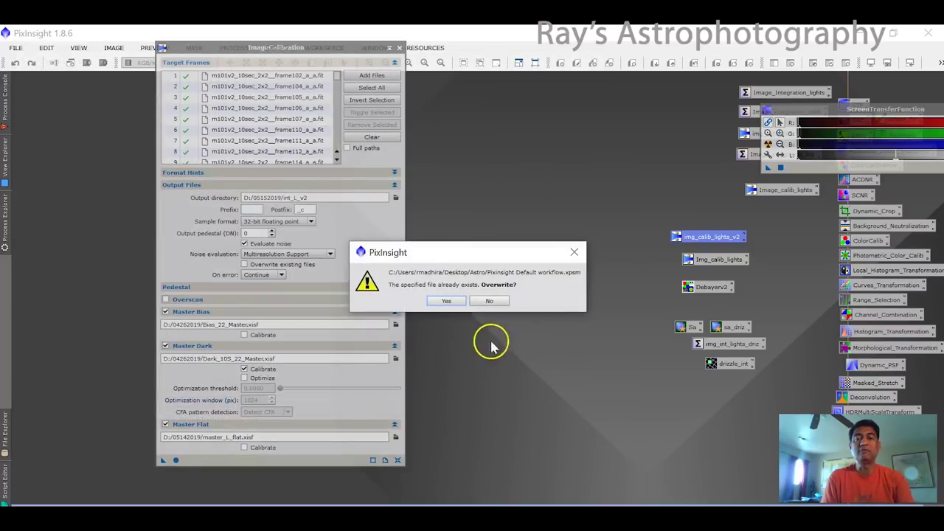
{"action": "left_click", "coordinate": [446, 302]}
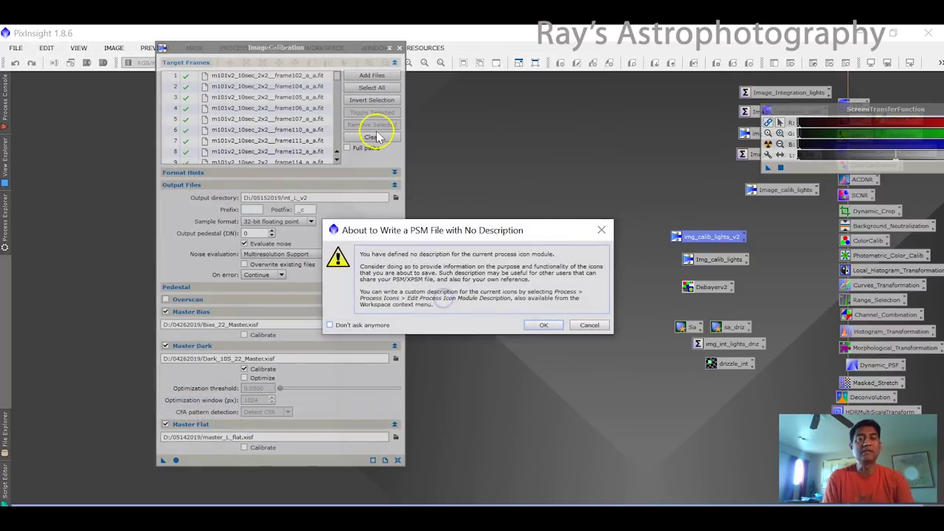
{"action": "left_click", "coordinate": [544, 325]}
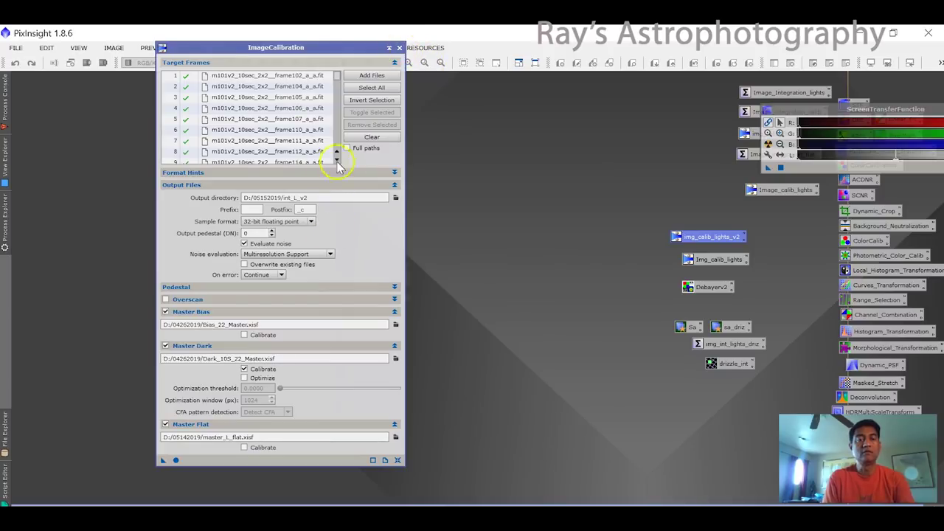
Step: Close ImageCalibration, delete the old Img_calib_lights icon, and move img_calib_lights_v2 above Debayerv2
{"action": "left_click", "coordinate": [399, 47]}
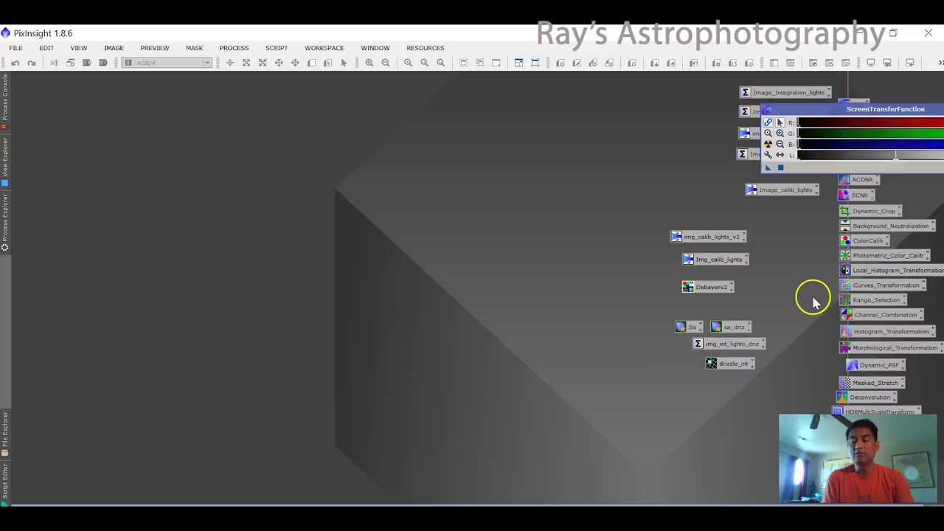
{"action": "left_click", "coordinate": [729, 261]}
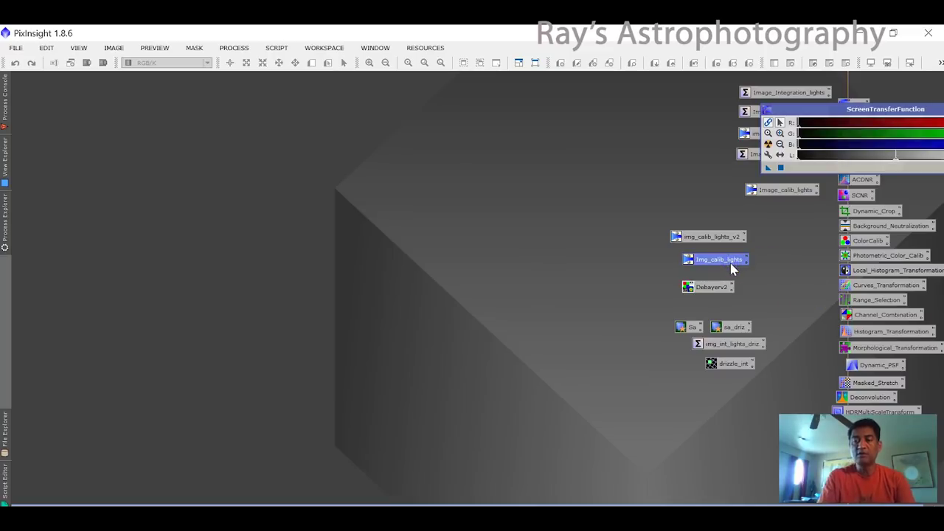
{"action": "right_click", "coordinate": [729, 269]}
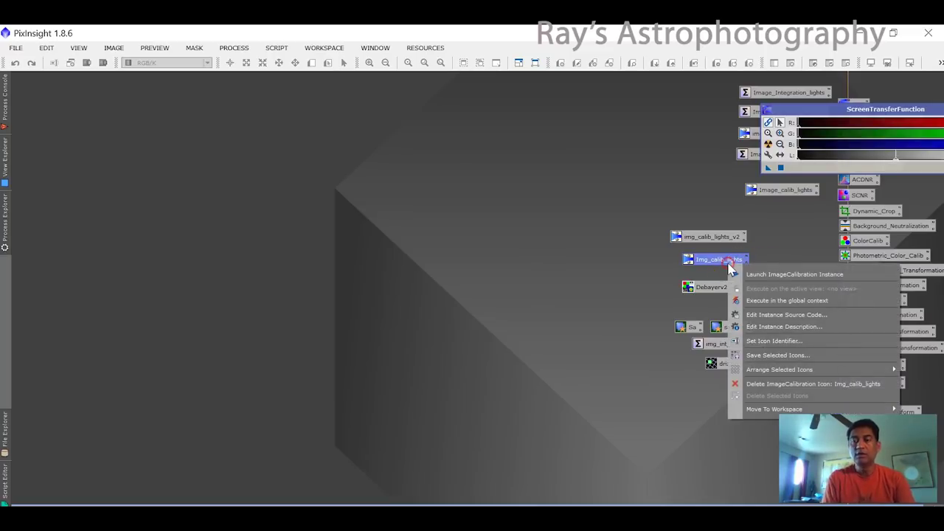
{"action": "left_click", "coordinate": [784, 384]}
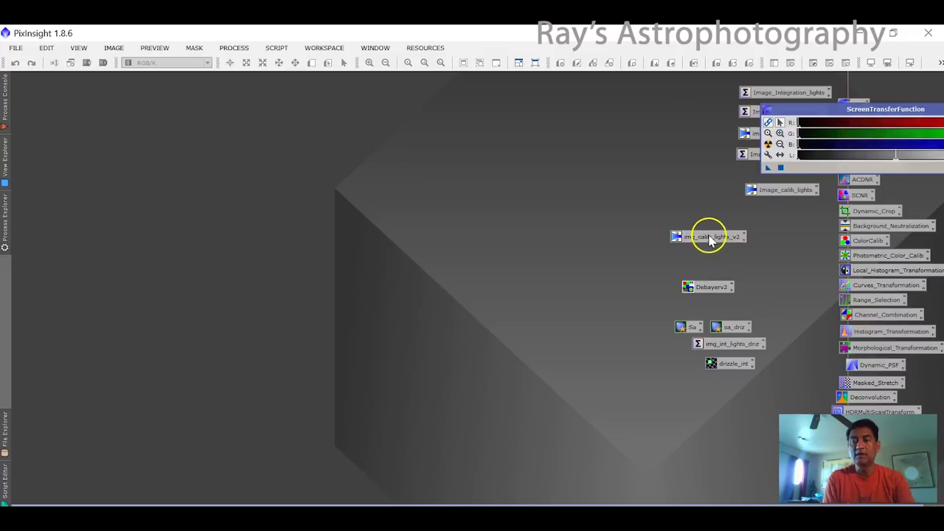
{"action": "left_click_drag", "start_coordinate": [710, 236], "coordinate": [708, 264]}
Step: Re-save the process icons over the Pixinsight Default workflow.xpsm file
{"action": "right_click", "coordinate": [784, 266]}
{"action": "mouse_move", "coordinate": [819, 320]}
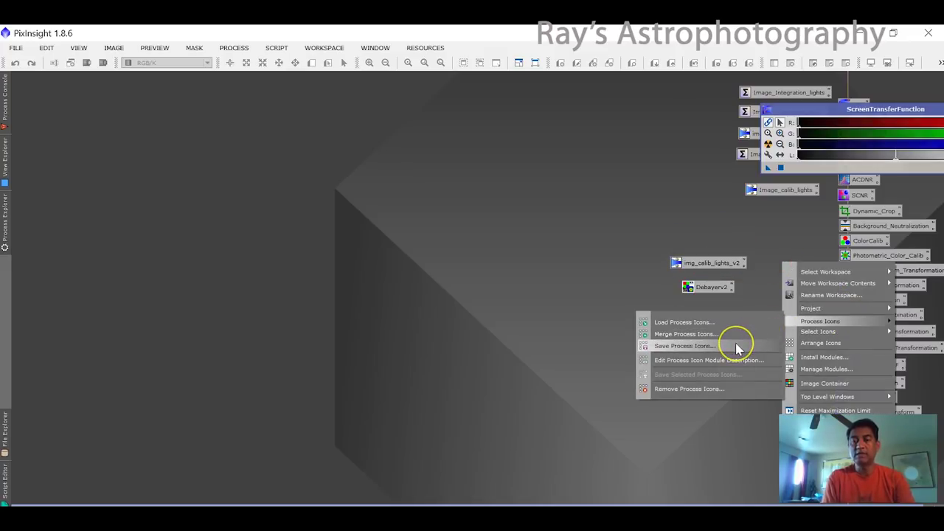
{"action": "left_click", "coordinate": [737, 347]}
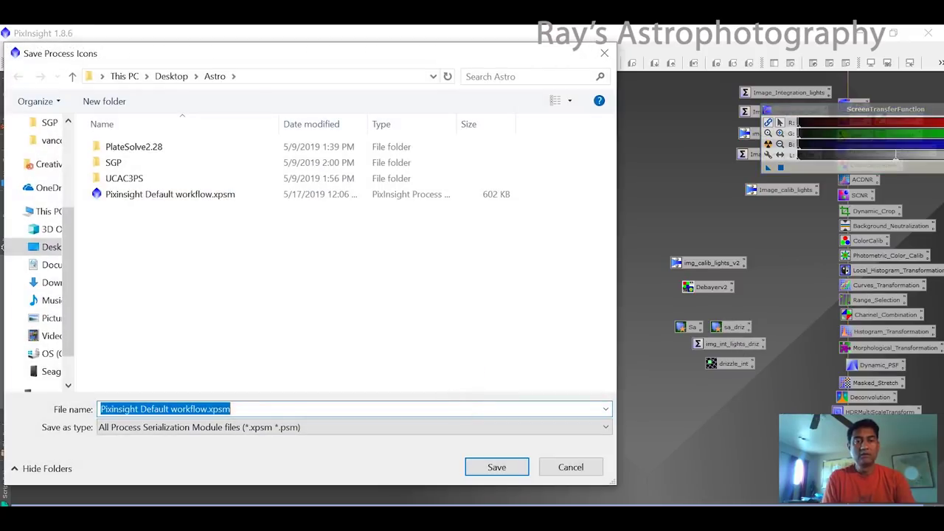
{"action": "left_click", "coordinate": [496, 467]}
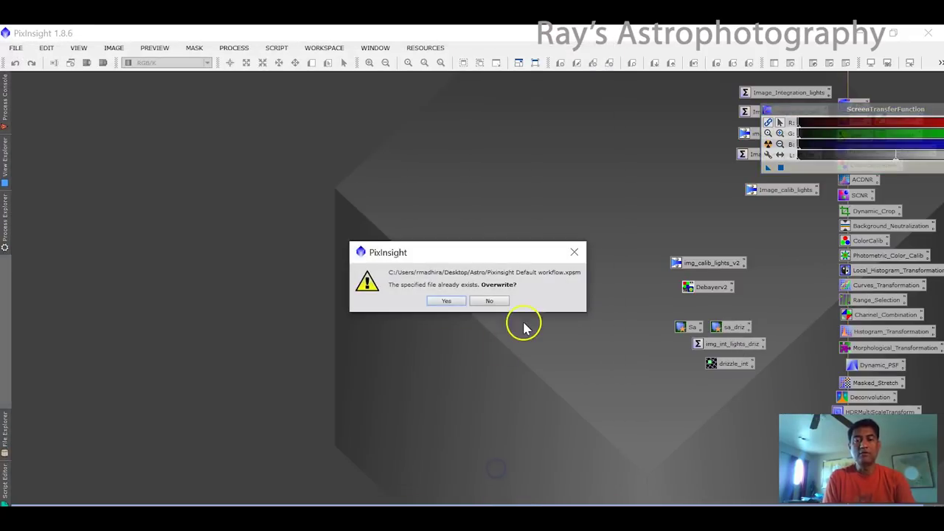
{"action": "left_click", "coordinate": [449, 299]}
{"action": "left_click", "coordinate": [540, 325]}
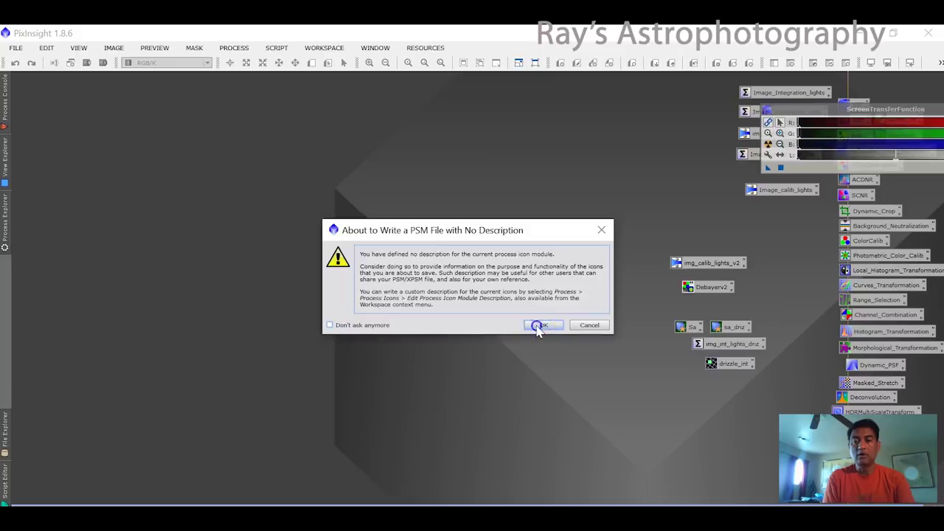
{"action": "left_click", "coordinate": [704, 292]}
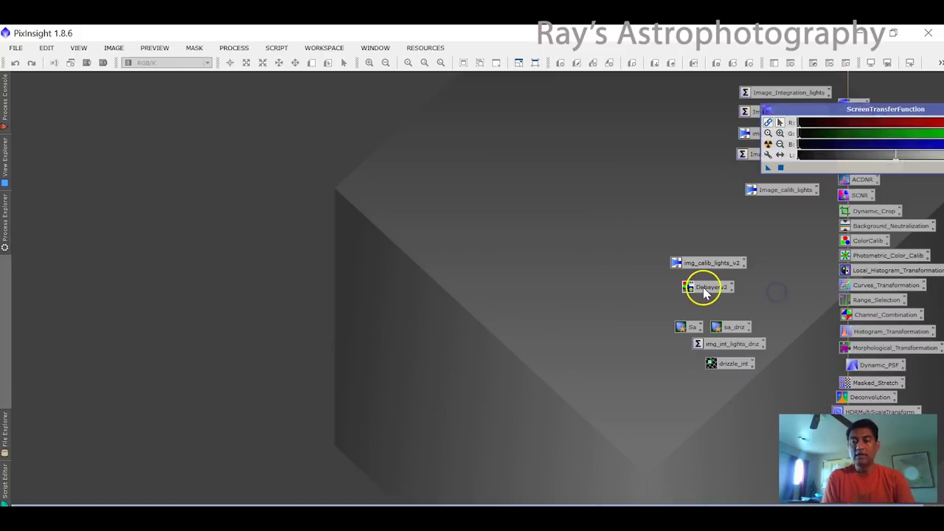
Step: Replace Debayerv2's target list with every calibrated frame in 05152019/int_L_v2
{"action": "double_click", "coordinate": [704, 292]}
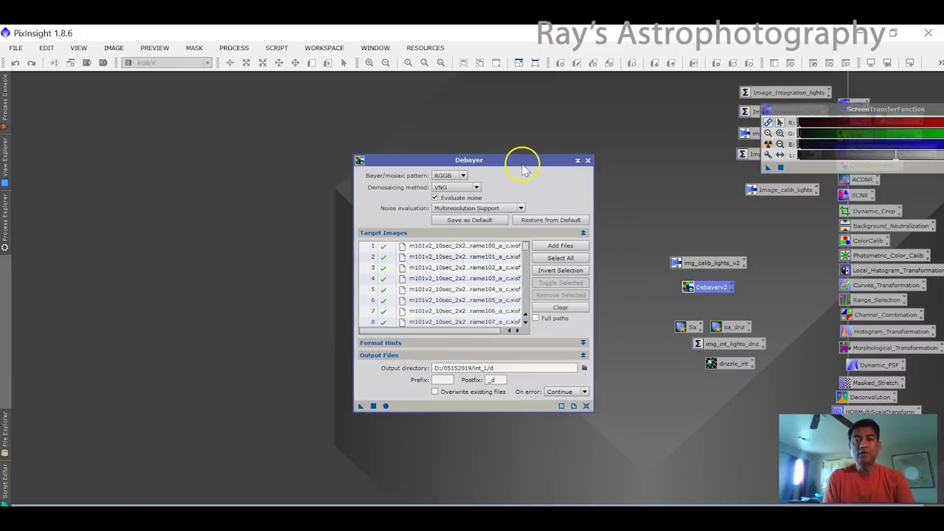
{"action": "left_click_drag", "start_coordinate": [516, 160], "coordinate": [376, 121]}
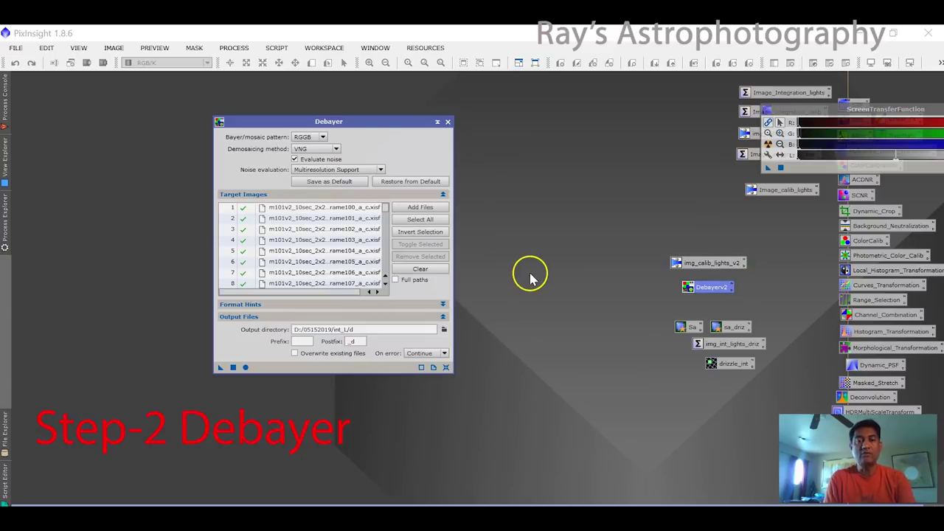
{"action": "left_click", "coordinate": [419, 269]}
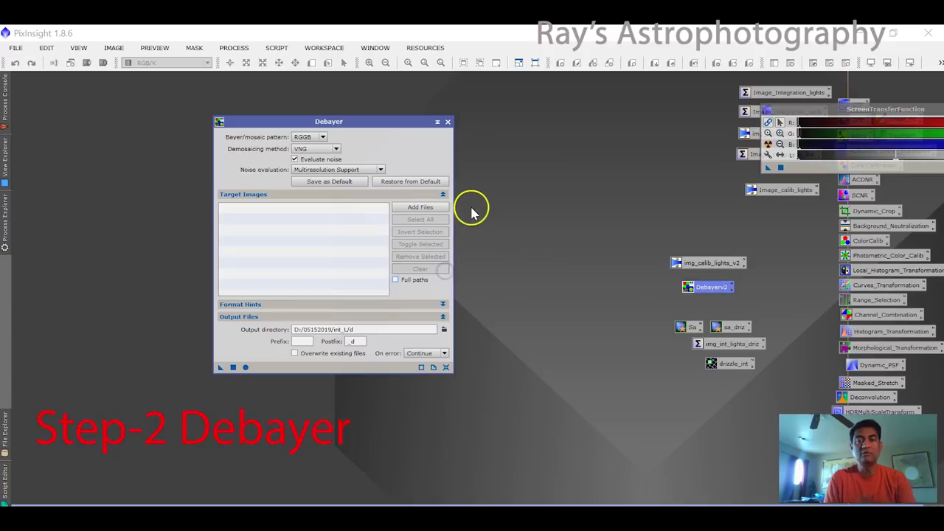
{"action": "left_click", "coordinate": [421, 208]}
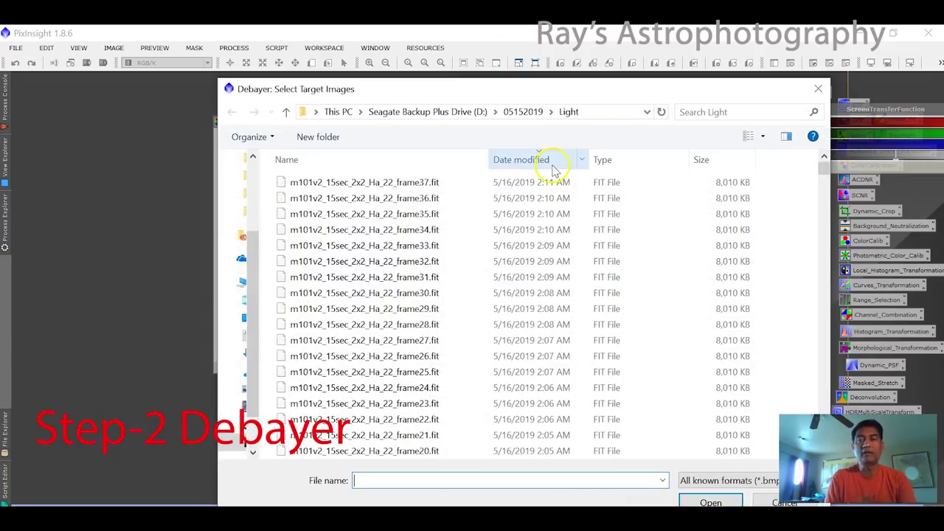
{"action": "left_click", "coordinate": [530, 111]}
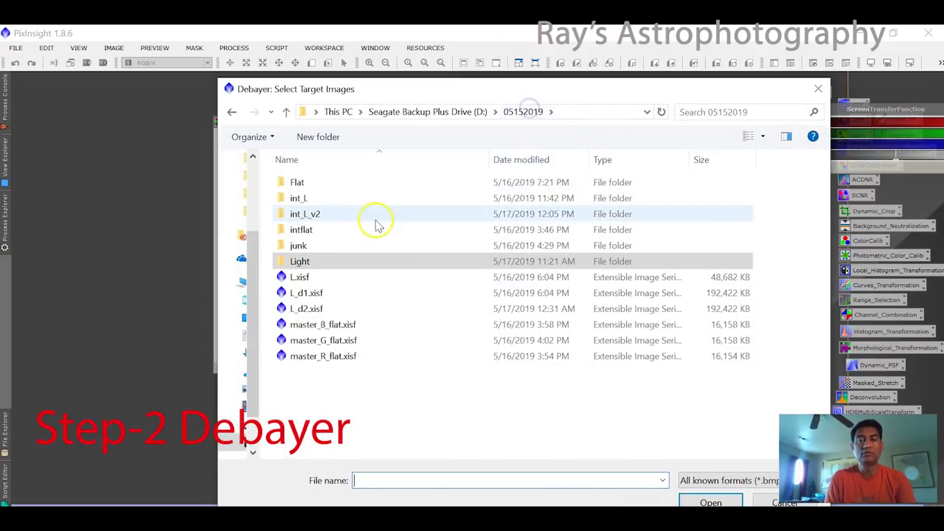
{"action": "double_click", "coordinate": [341, 213]}
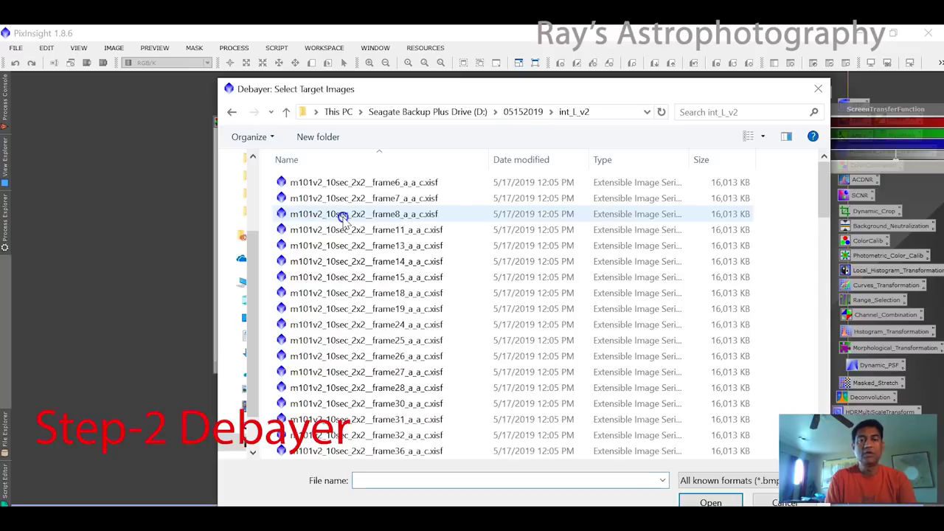
{"action": "left_click", "coordinate": [435, 212]}
{"action": "key", "text": "ctrl+a"}
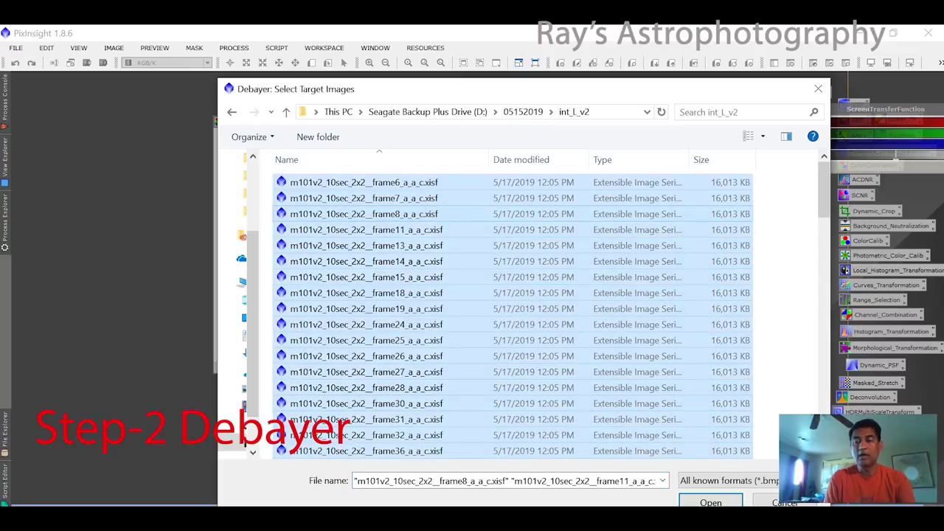
{"action": "left_click", "coordinate": [710, 501]}
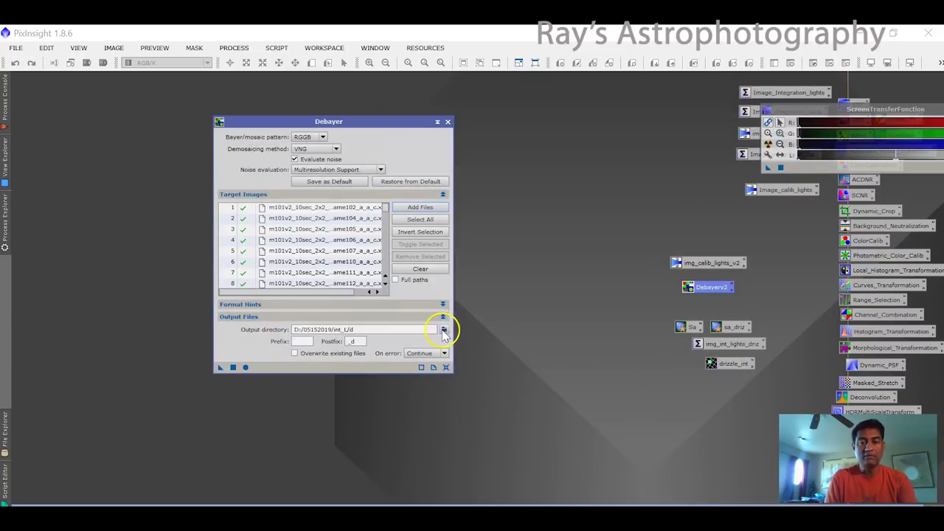
Step: Debayer all targets into a new output folder d inside int_L_v2, then close Debayer
{"action": "left_click", "coordinate": [441, 329]}
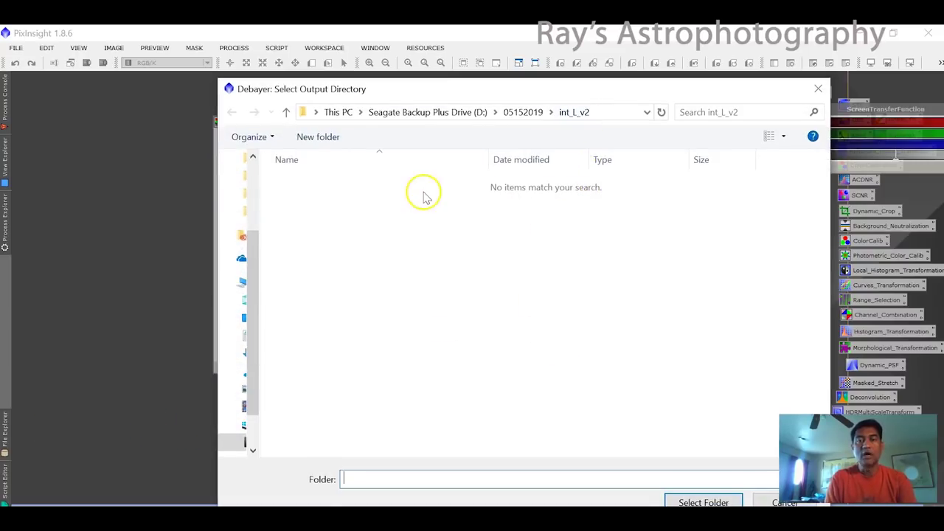
{"action": "left_click", "coordinate": [328, 142]}
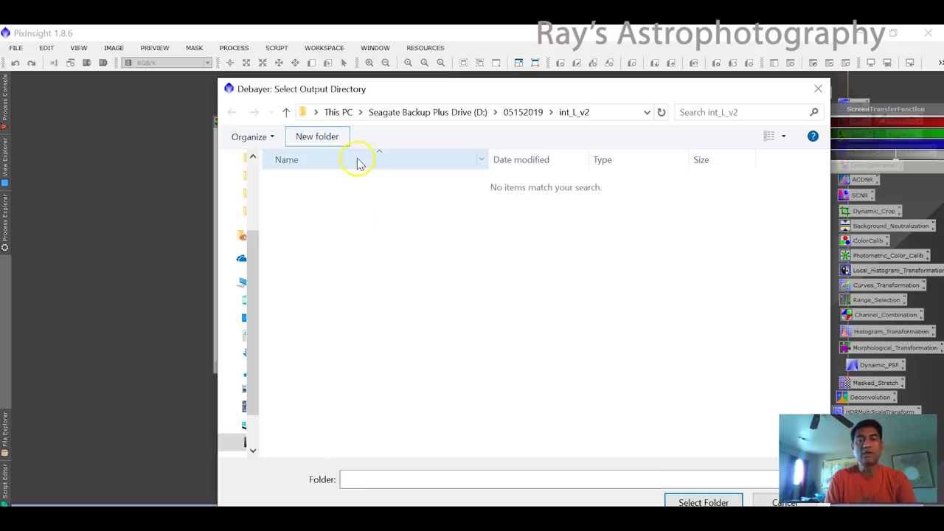
{"action": "type", "text": "d"}
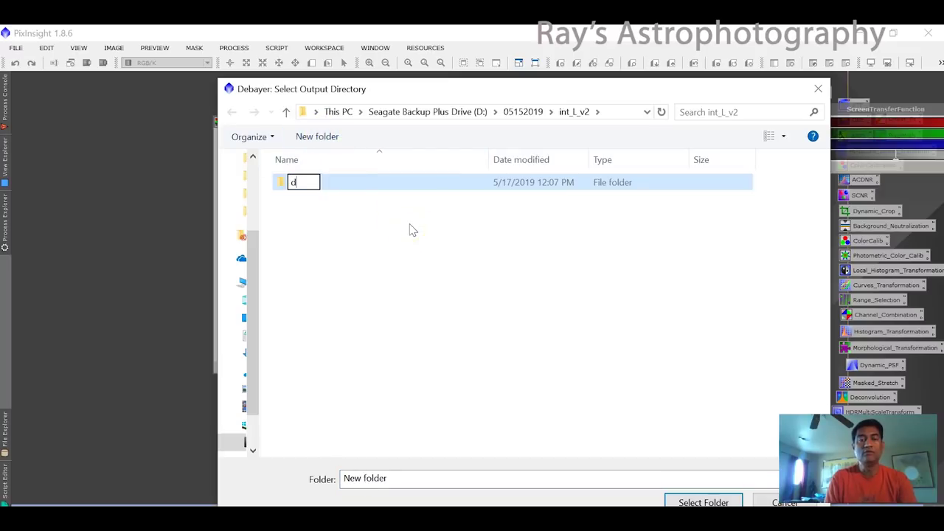
{"action": "key", "text": "Return"}
{"action": "key", "text": "Return"}
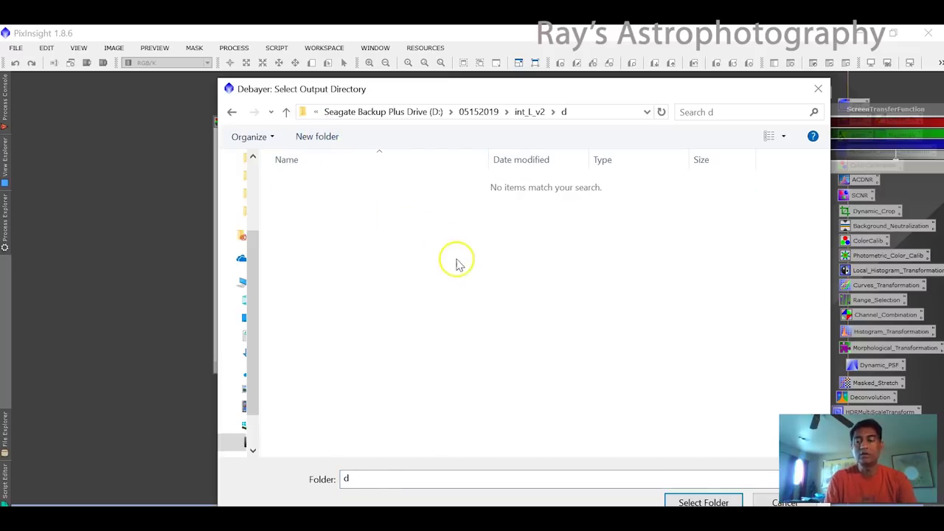
{"action": "left_click", "coordinate": [701, 501]}
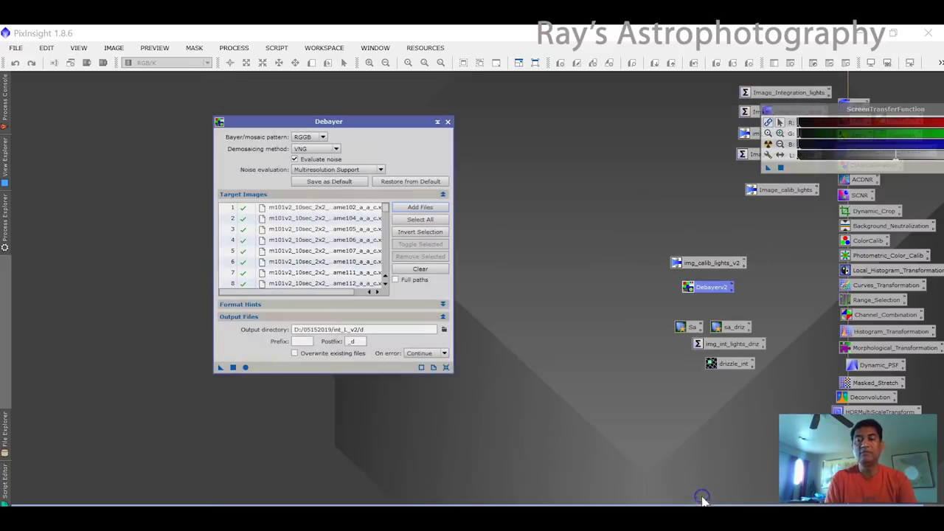
{"action": "left_click", "coordinate": [246, 367]}
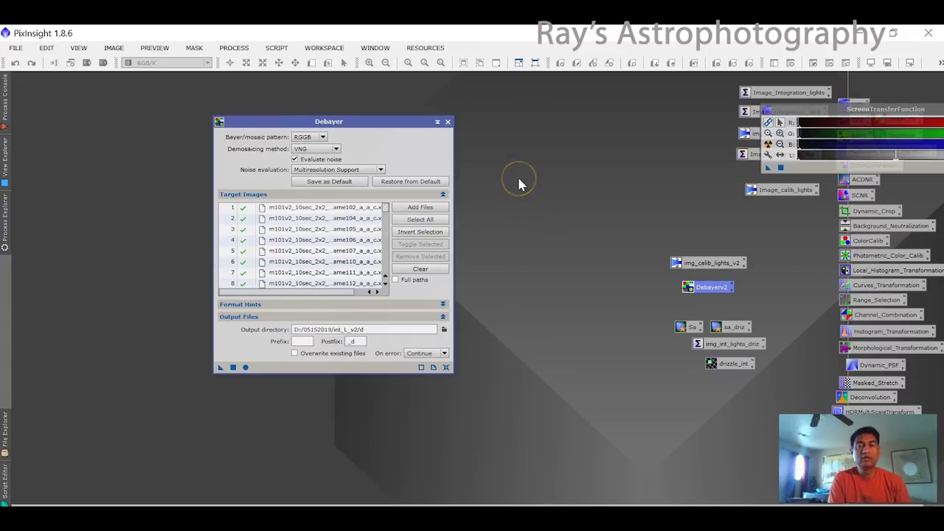
{"action": "left_click", "coordinate": [447, 122]}
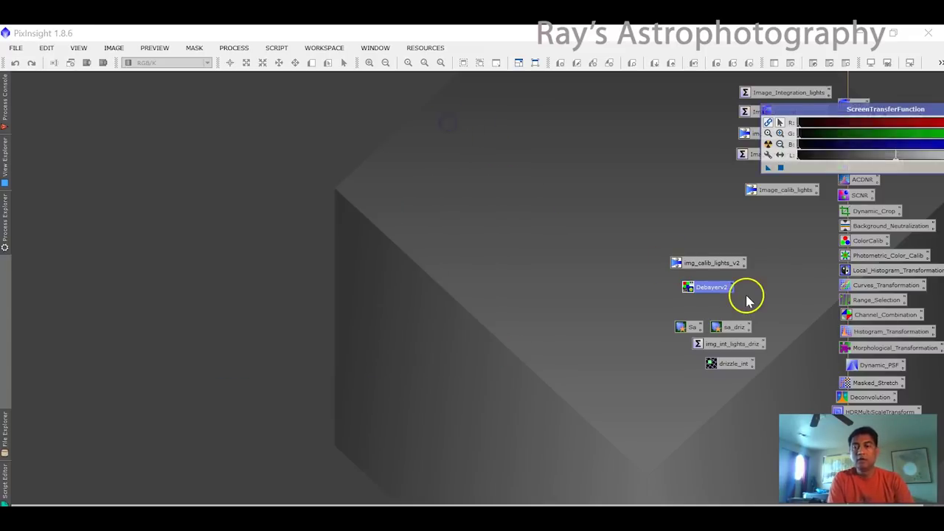
Step: Open sa_driz, inspect its reference image path, and clear the old target images
{"action": "left_click", "coordinate": [729, 327]}
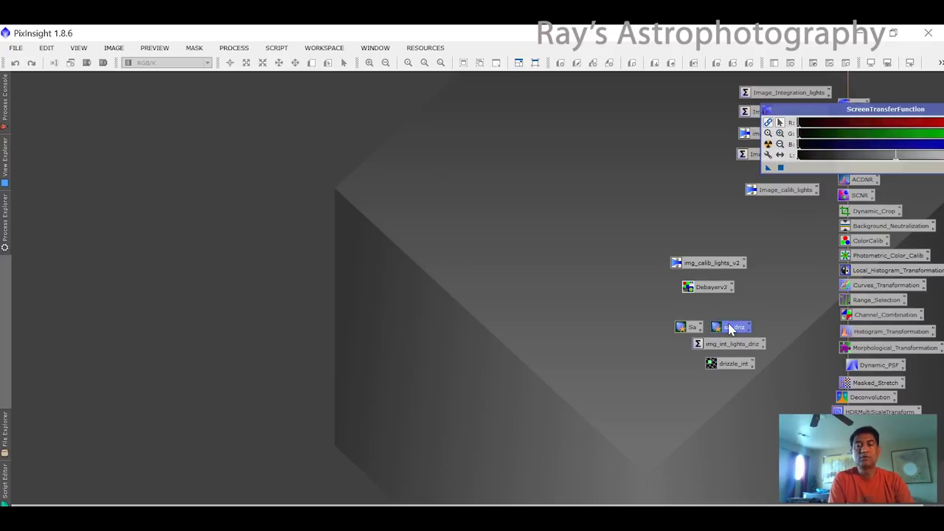
{"action": "double_click", "coordinate": [728, 326]}
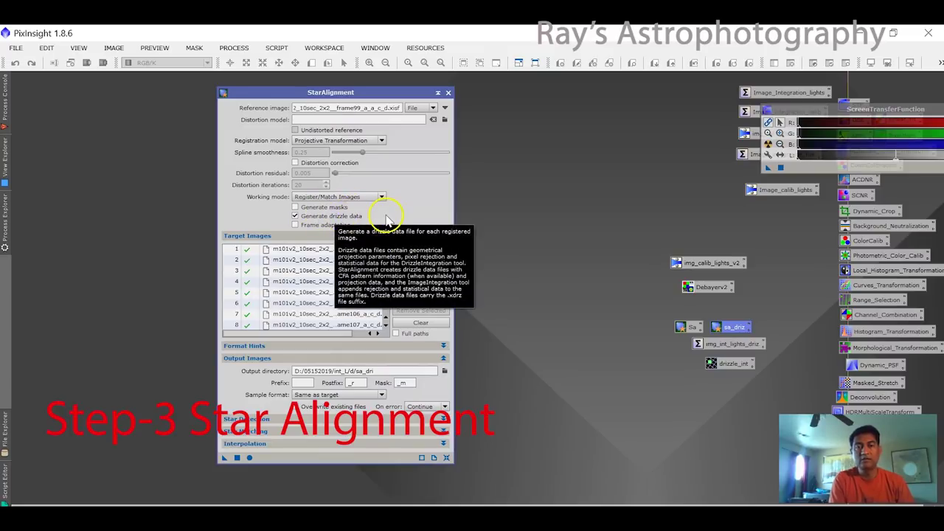
{"action": "left_click", "coordinate": [348, 107]}
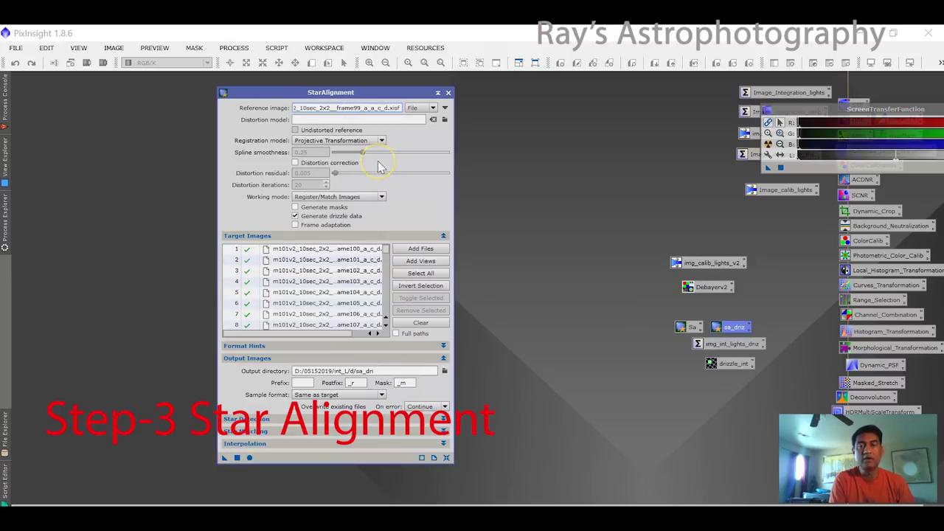
{"action": "key", "text": "Home"}
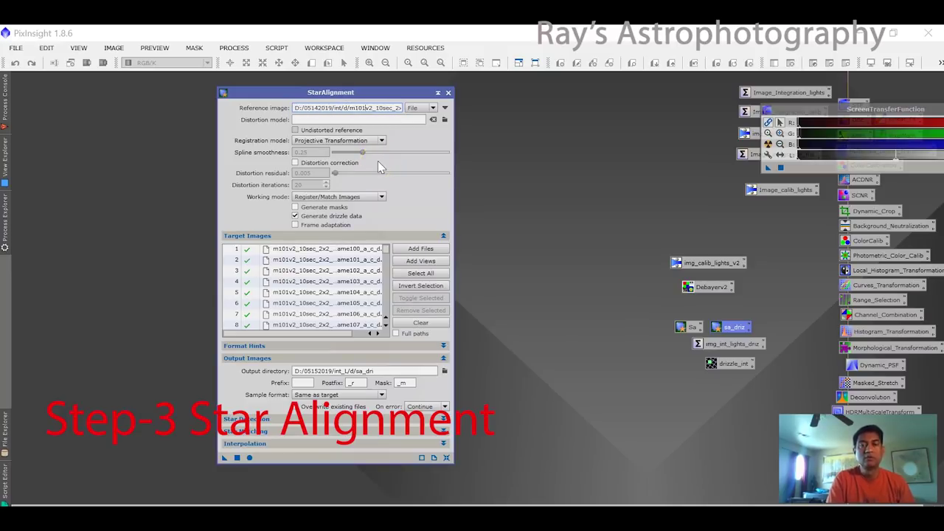
{"action": "key", "text": "End"}
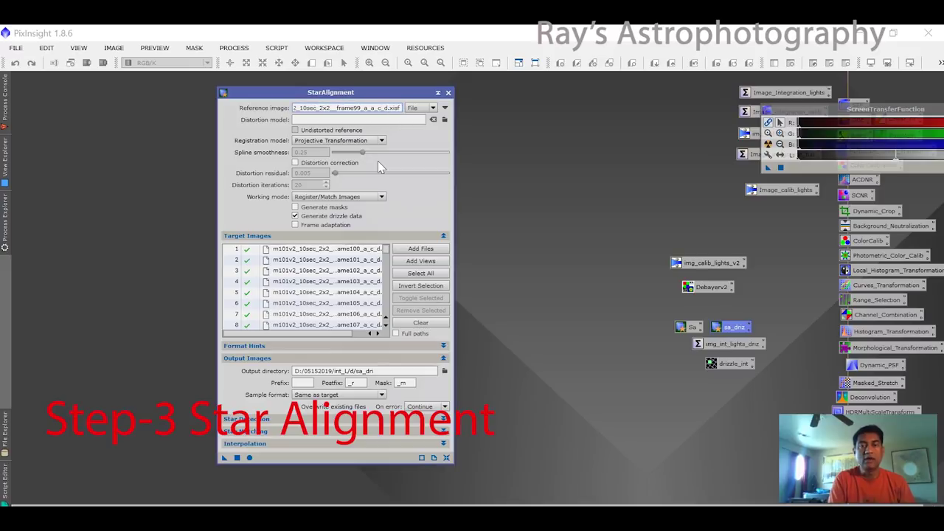
{"action": "left_click", "coordinate": [428, 275]}
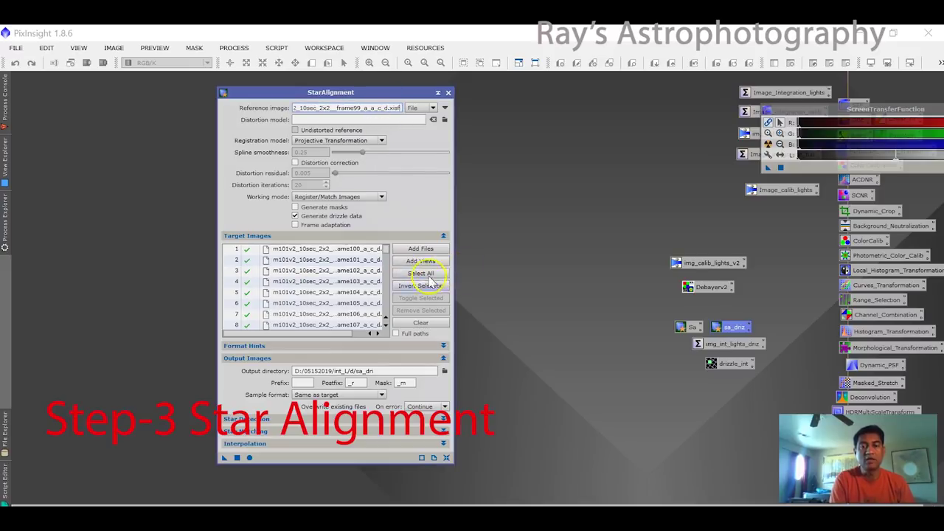
{"action": "left_click", "coordinate": [420, 322]}
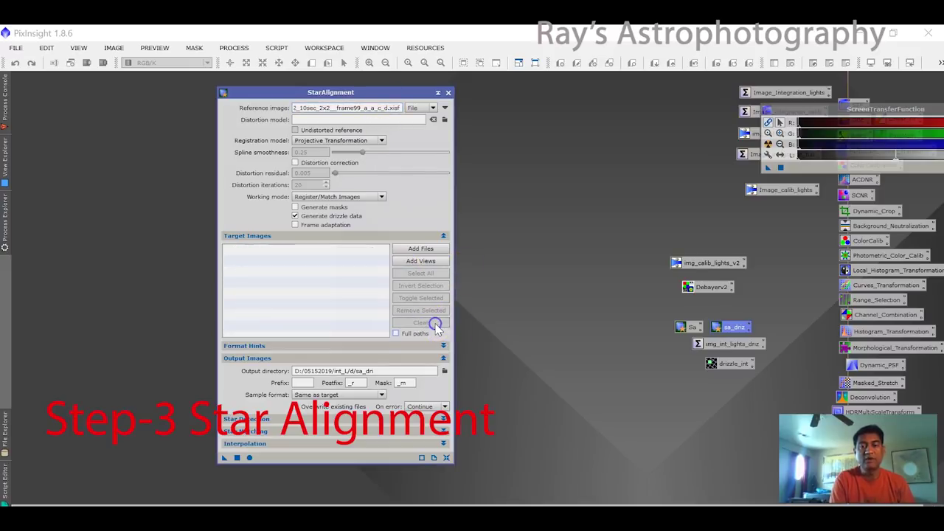
{"action": "left_click", "coordinate": [422, 249]}
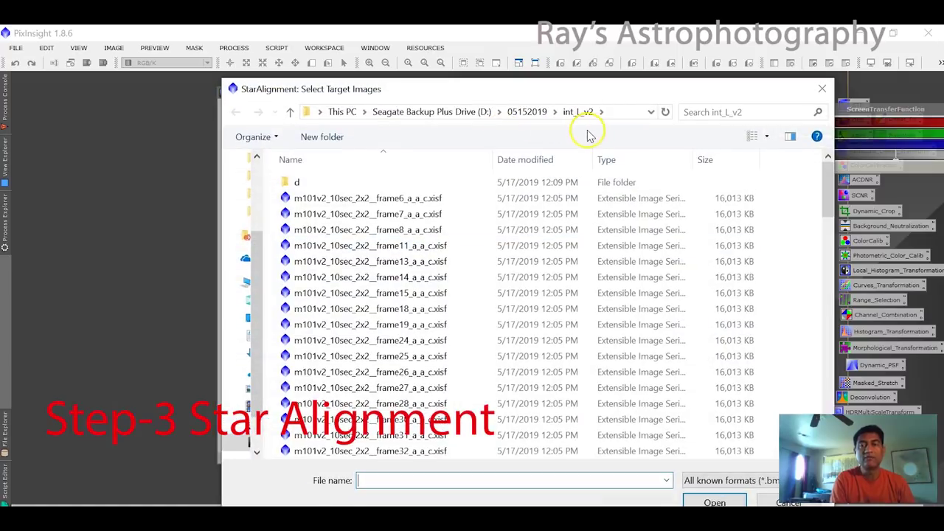
Step: Add all debayered frames from the d folder as StarAlignment targets
{"action": "double_click", "coordinate": [298, 182]}
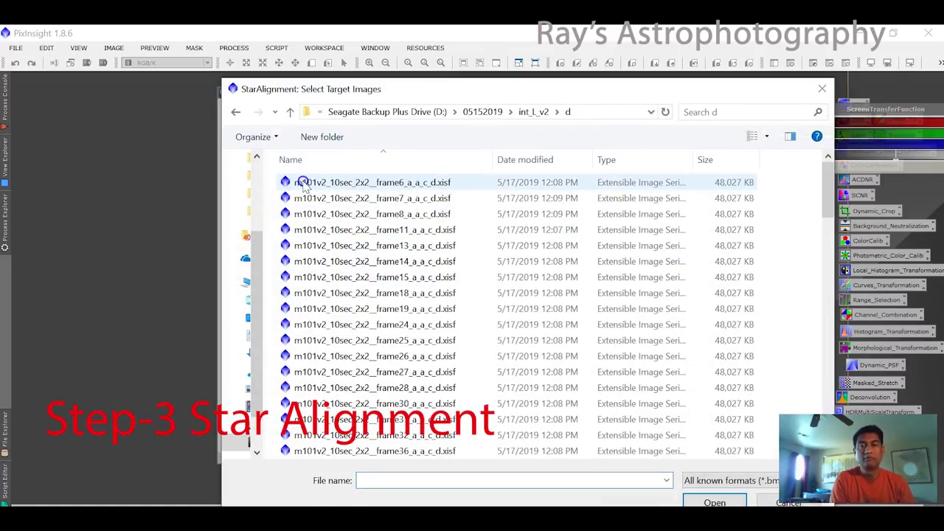
{"action": "left_click", "coordinate": [356, 229]}
{"action": "key", "text": "ctrl+a"}
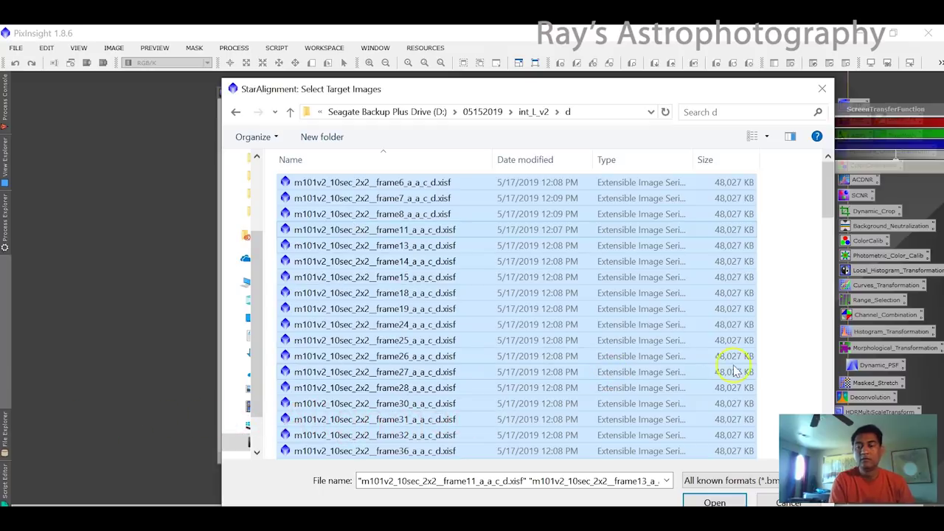
{"action": "left_click", "coordinate": [738, 502]}
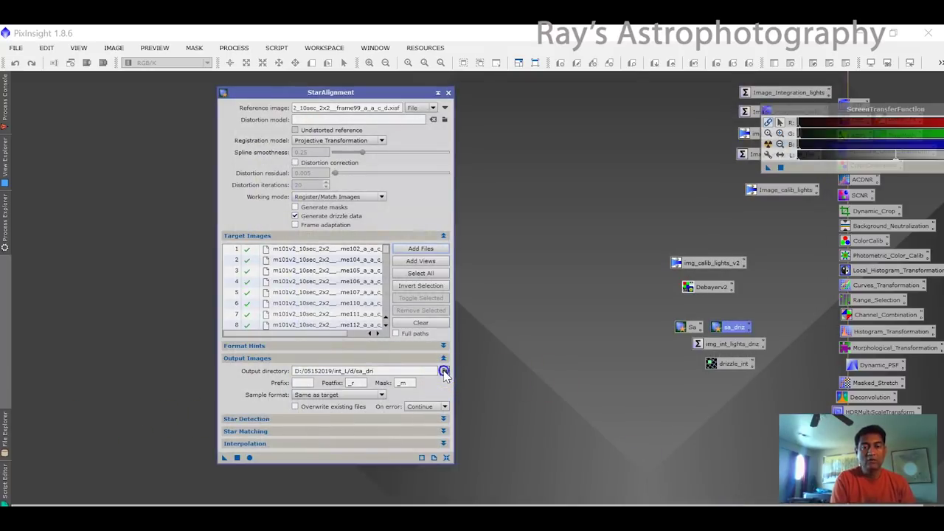
Step: Register the frames into a new sa_driz output folder and close StarAlignment
{"action": "left_click", "coordinate": [444, 372]}
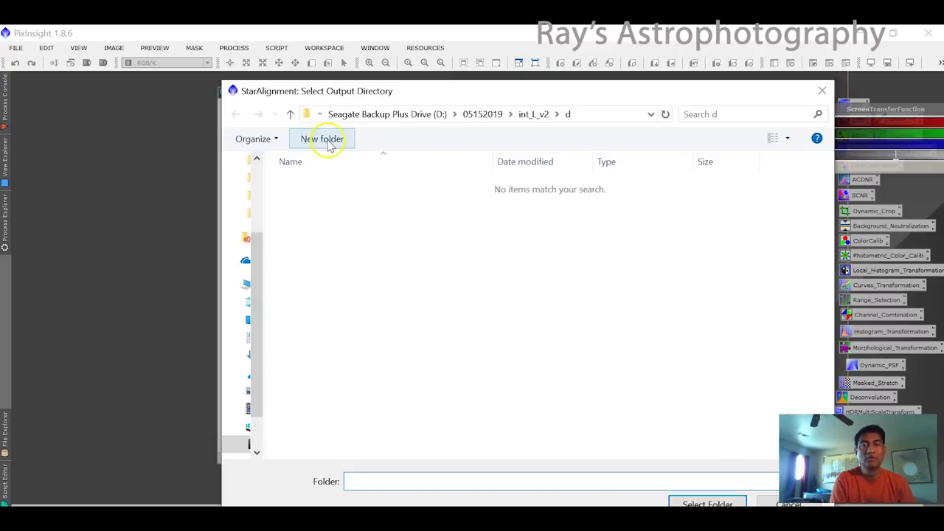
{"action": "left_click", "coordinate": [329, 144]}
{"action": "type", "text": "sa_driz"}
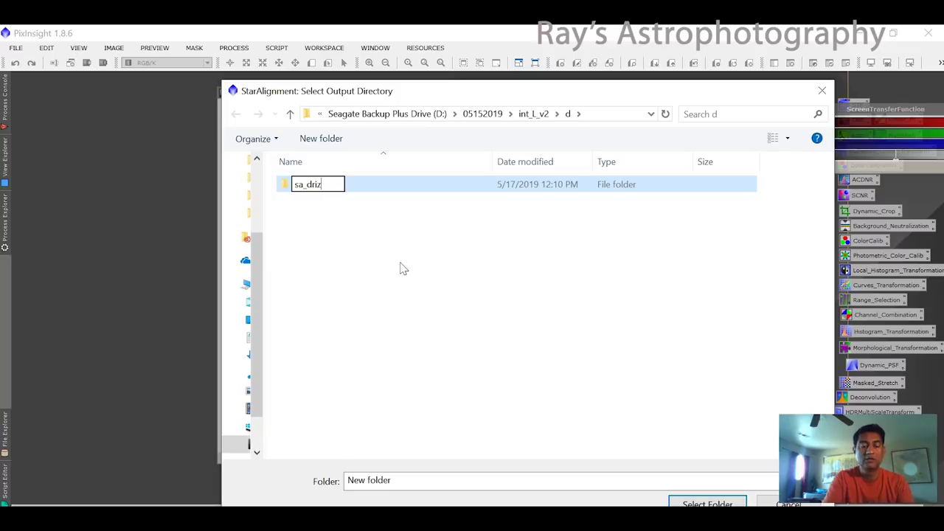
{"action": "key", "text": "Return"}
{"action": "key", "text": "Return"}
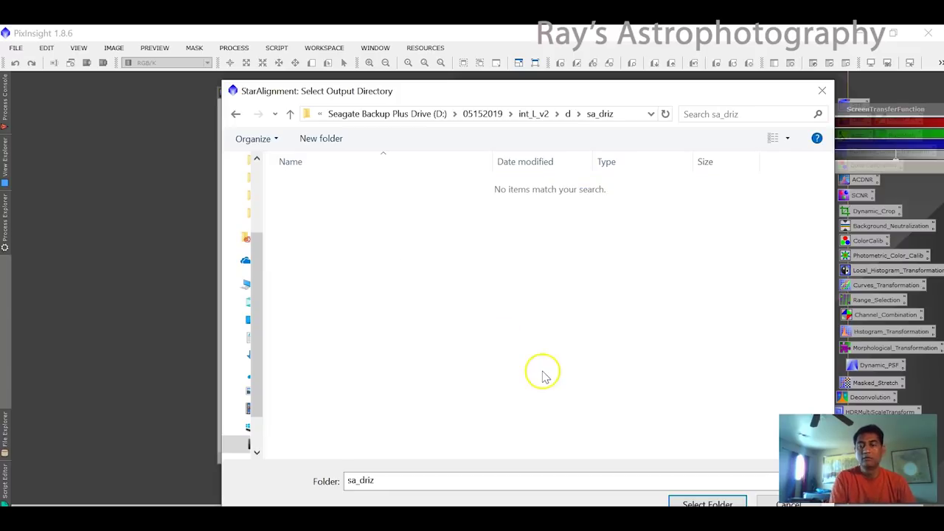
{"action": "left_click", "coordinate": [707, 503]}
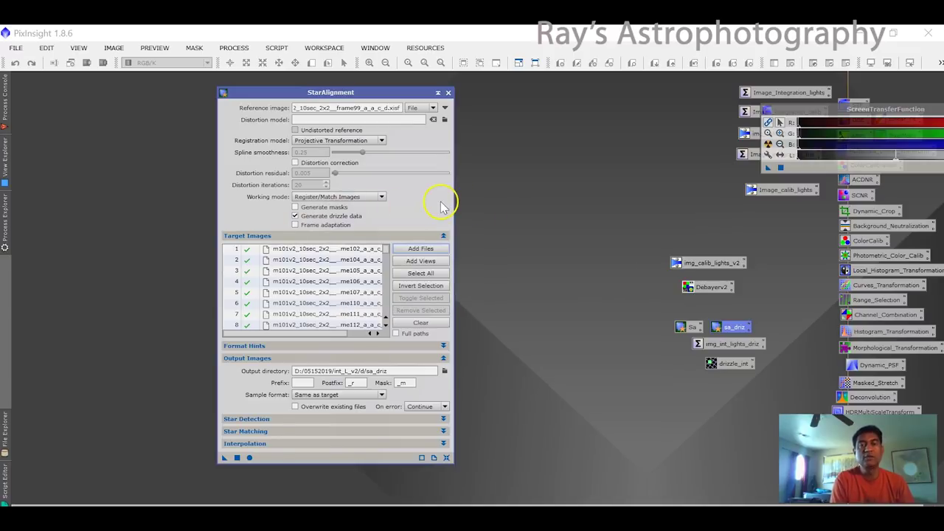
{"action": "left_click", "coordinate": [249, 458]}
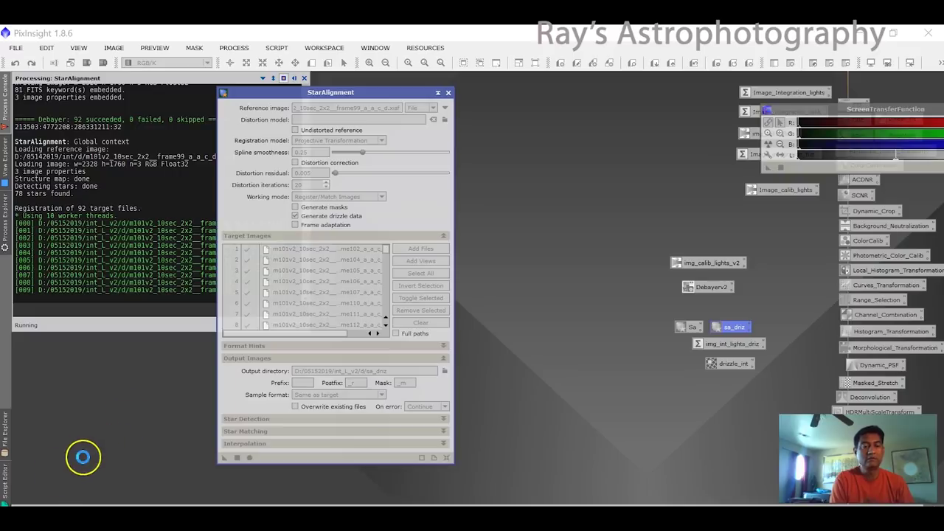
{"action": "left_click", "coordinate": [447, 93]}
{"action": "left_click", "coordinate": [733, 344]}
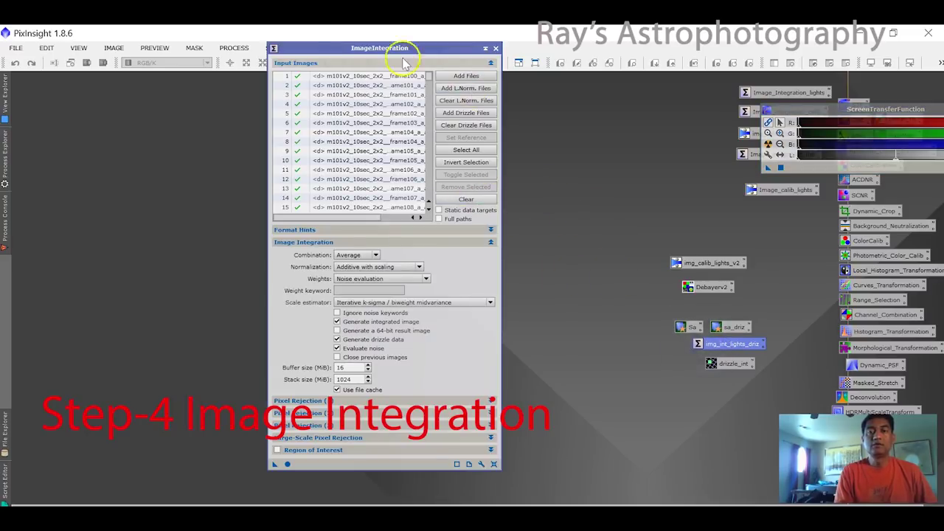
Step: Replace the ImageIntegration input list with all registered frames from the sa folder
{"action": "left_click", "coordinate": [487, 202]}
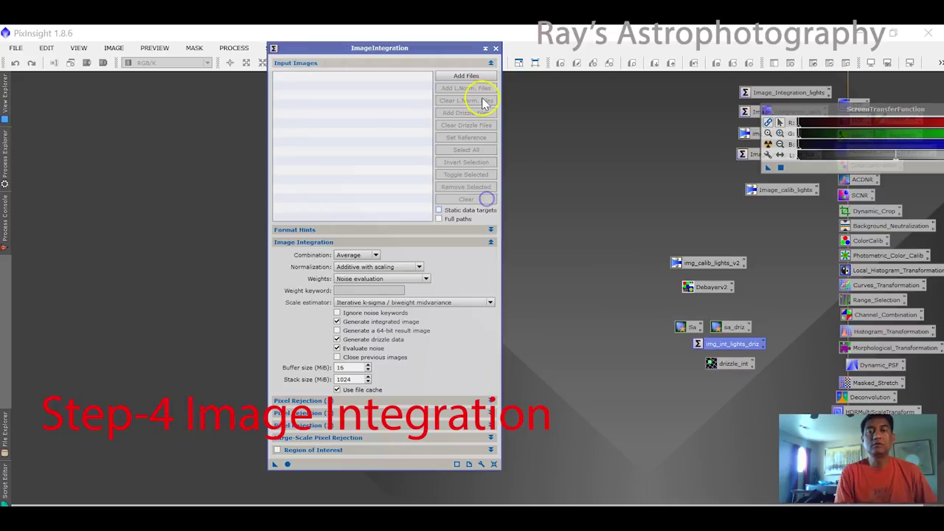
{"action": "left_click", "coordinate": [462, 77]}
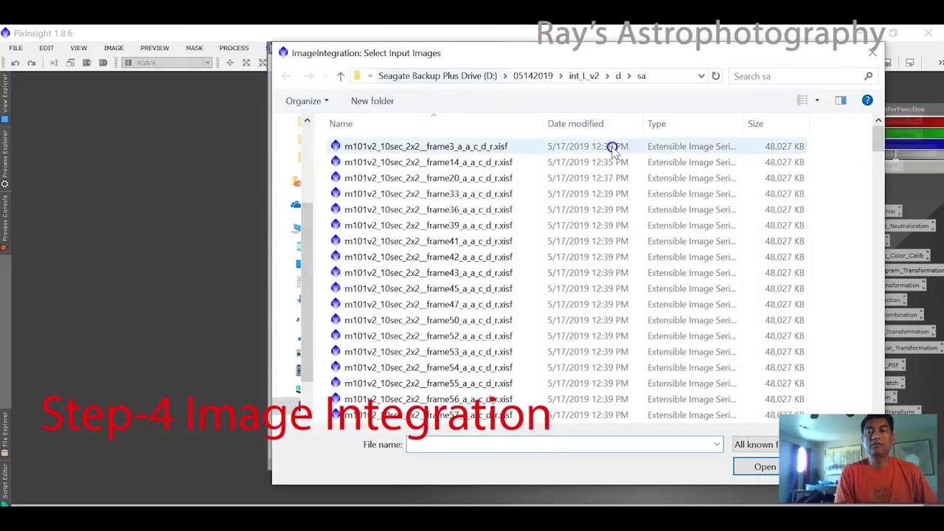
{"action": "left_click", "coordinate": [500, 147]}
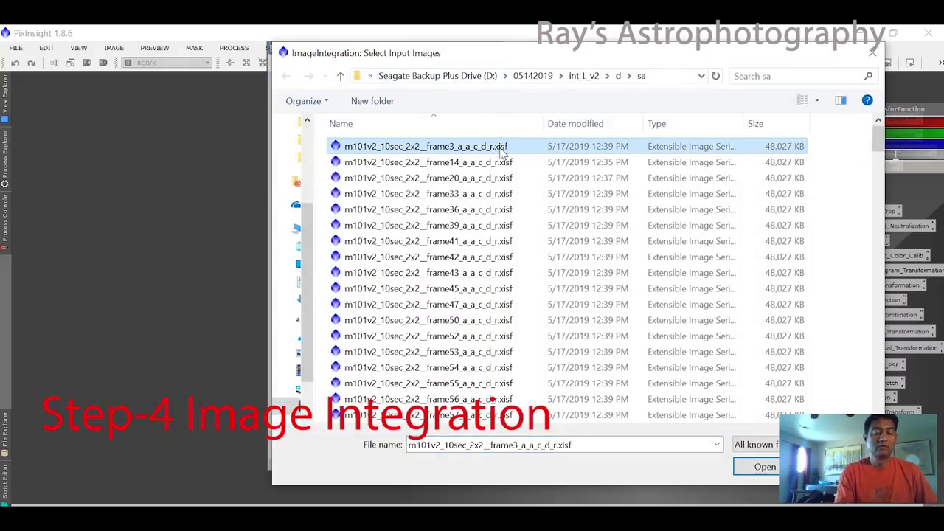
{"action": "key", "text": "ctrl+a"}
{"action": "key", "text": "Return"}
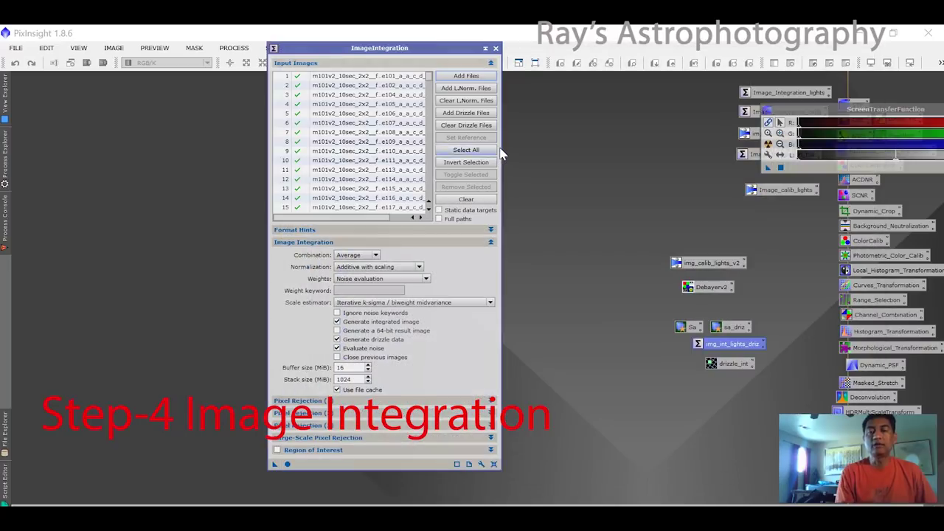
Step: Review ImageIntegration settings, keeping average combination and drizzle data generation enabled
{"action": "left_click", "coordinate": [380, 226]}
{"action": "left_click_drag", "start_coordinate": [371, 224], "coordinate": [401, 220]}
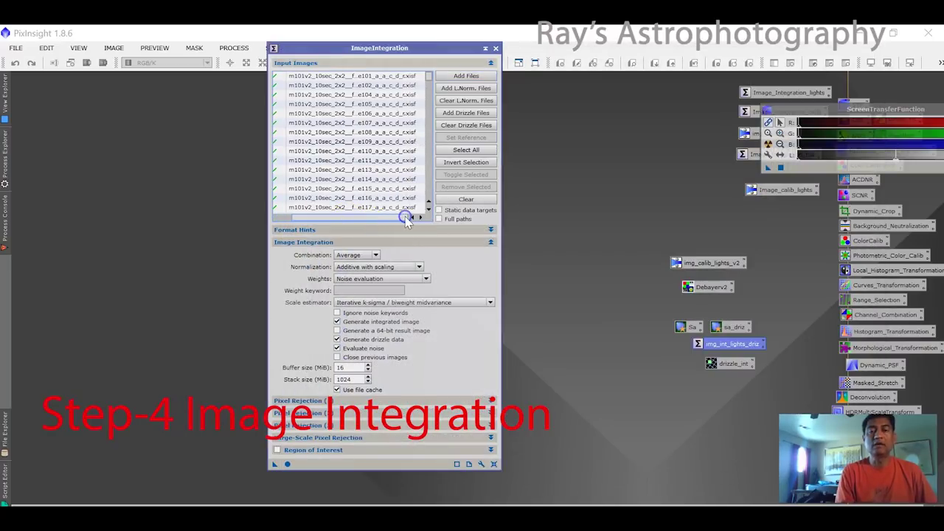
{"action": "left_click", "coordinate": [404, 215]}
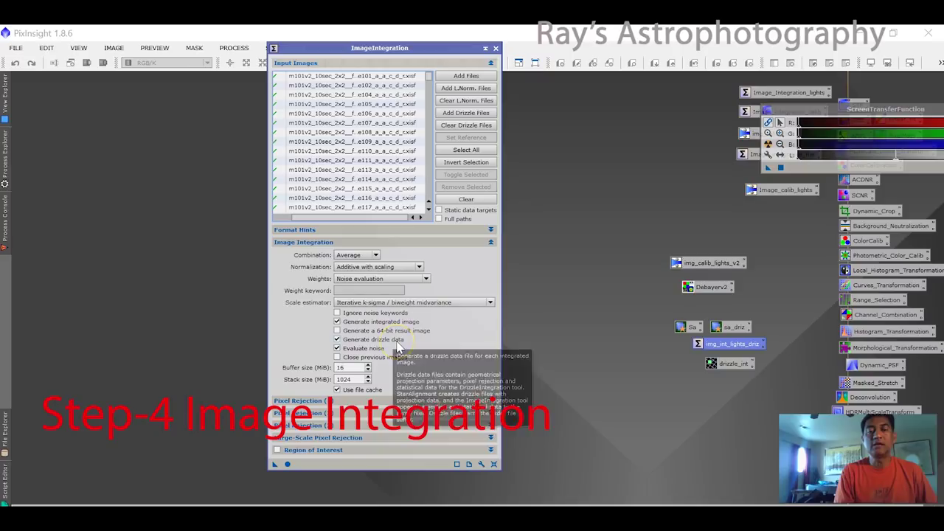
{"action": "mouse_move", "coordinate": [372, 339]}
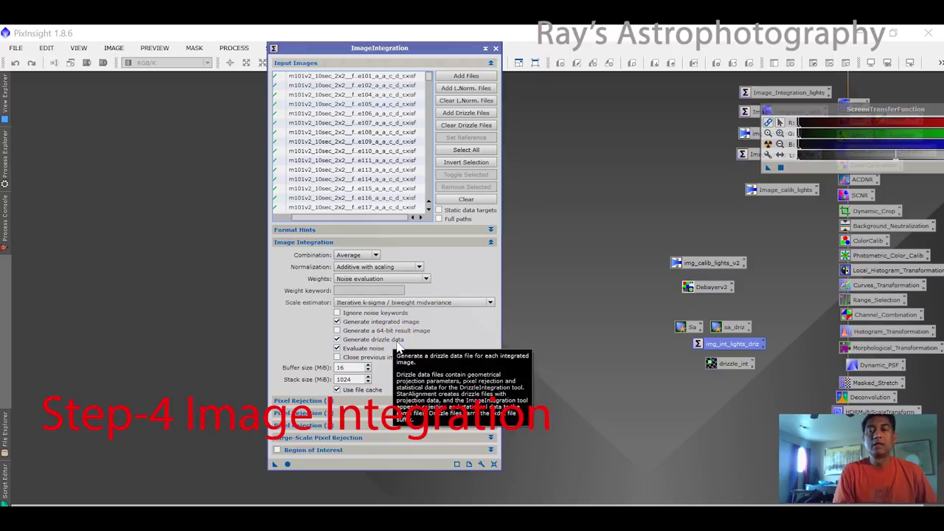
{"action": "left_click", "coordinate": [731, 328]}
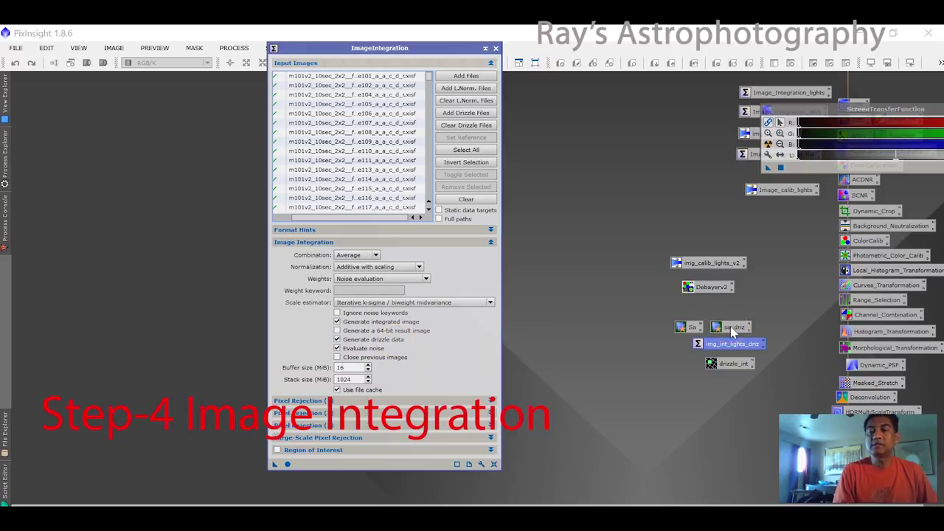
{"action": "left_click", "coordinate": [728, 331]}
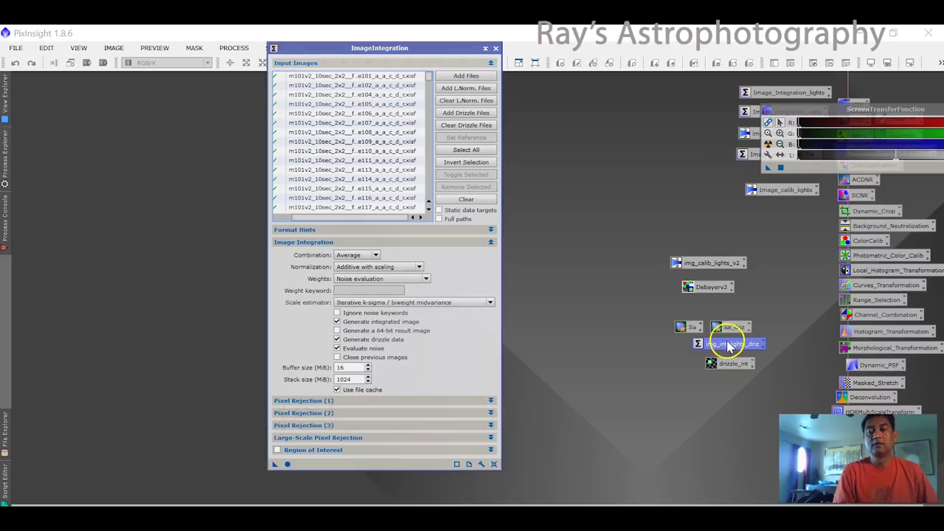
{"action": "left_click", "coordinate": [659, 314]}
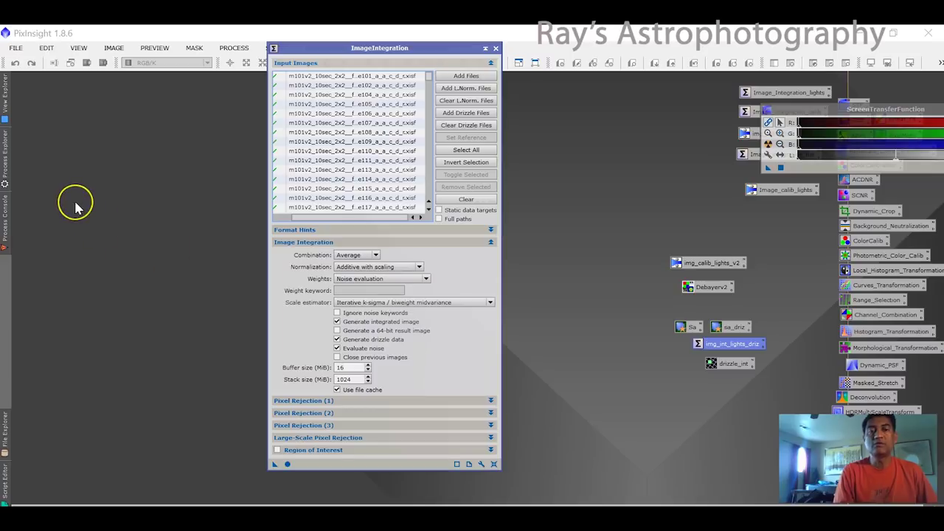
{"action": "left_click", "coordinate": [275, 159]}
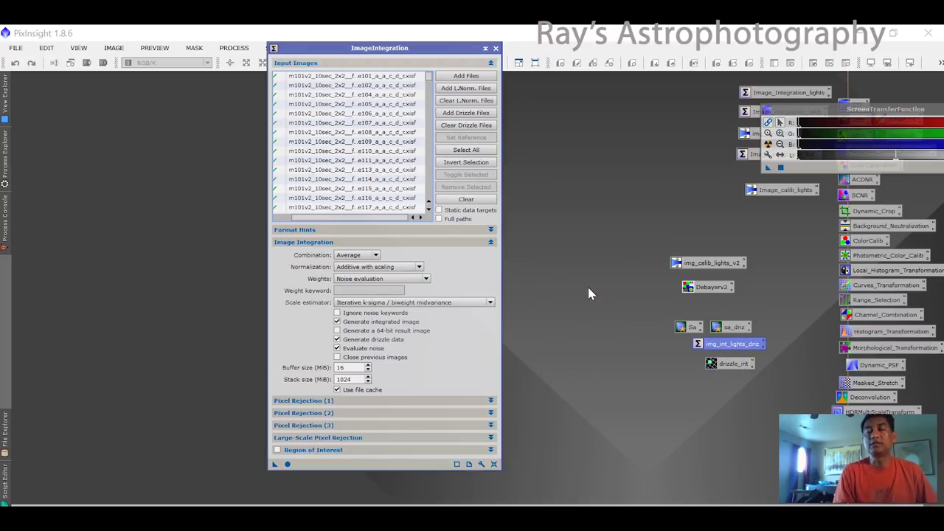
Step: Integrate the registered frames, auto-stretch the M101 result, then close it and ImageIntegration
{"action": "left_click", "coordinate": [287, 466]}
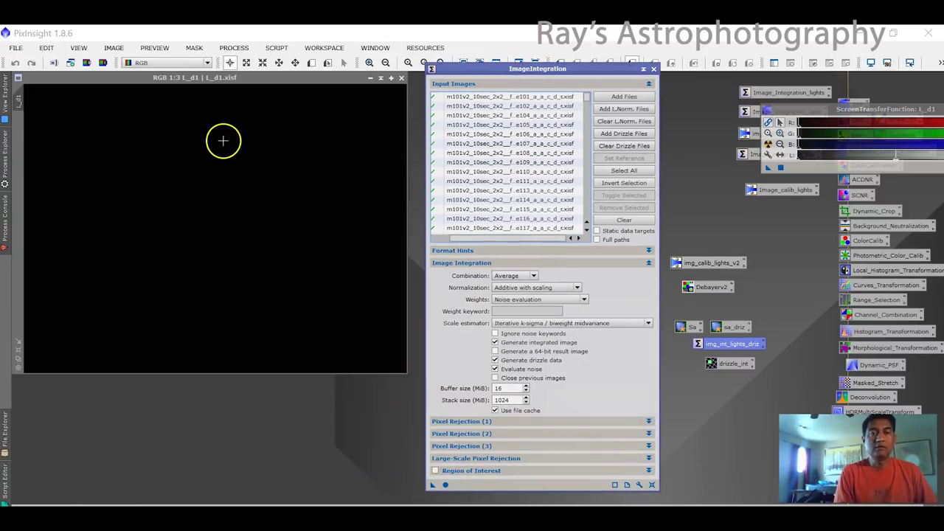
{"action": "left_click", "coordinate": [282, 82]}
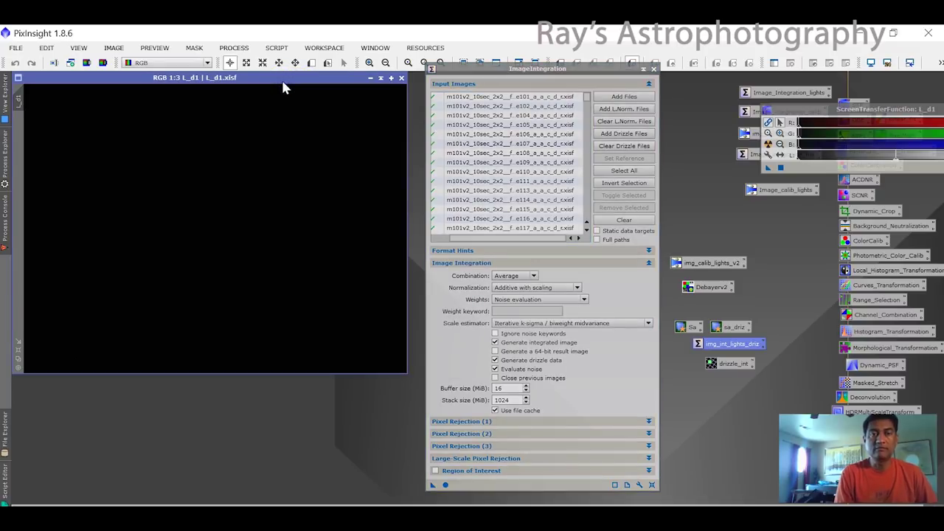
{"action": "left_click", "coordinate": [827, 109]}
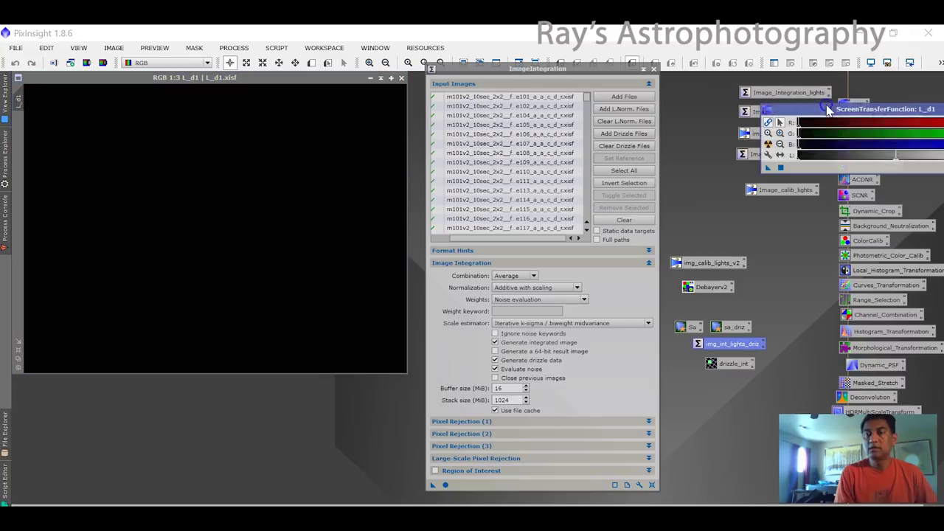
{"action": "left_click", "coordinate": [767, 145]}
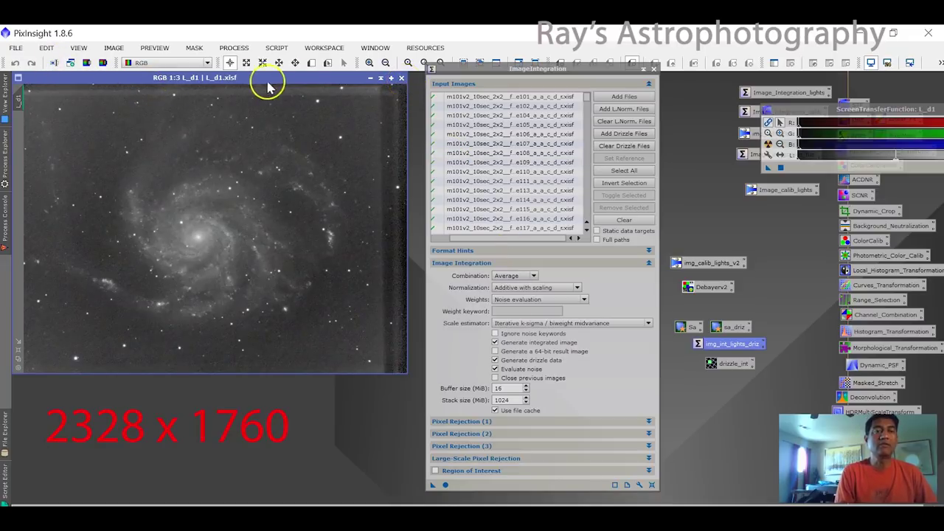
{"action": "left_click", "coordinate": [401, 78]}
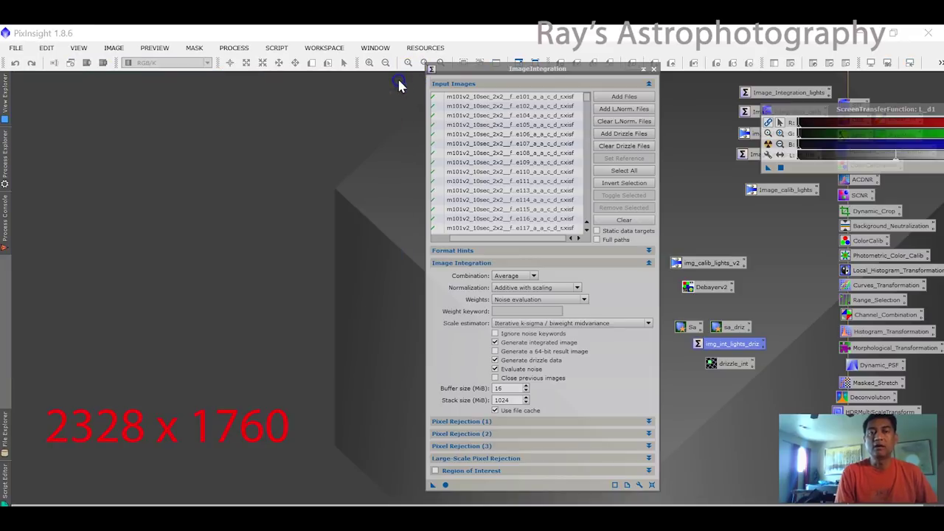
{"action": "left_click", "coordinate": [653, 69]}
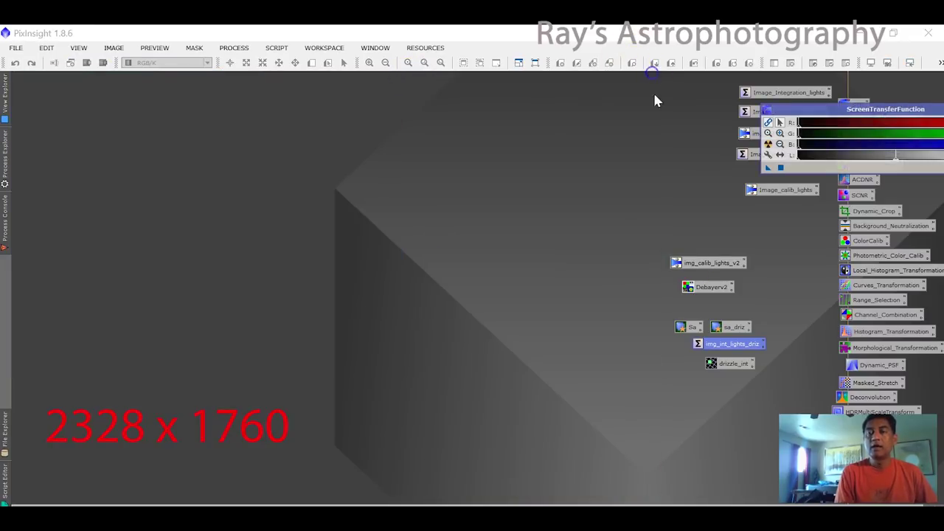
Step: Load the saved DrizzleIntegration setup and replace its inputs with all .xdrz files from the sa folder
{"action": "double_click", "coordinate": [729, 373]}
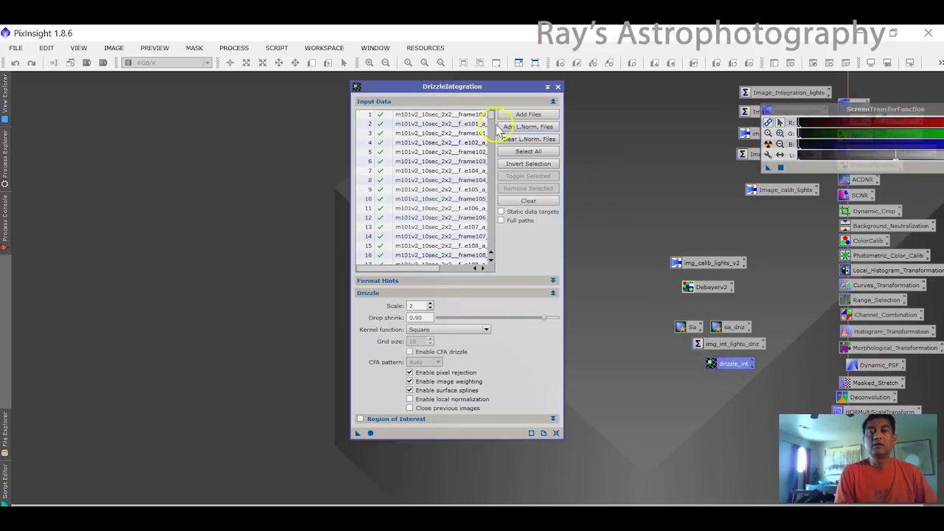
{"action": "left_click_drag", "start_coordinate": [449, 87], "coordinate": [367, 95]}
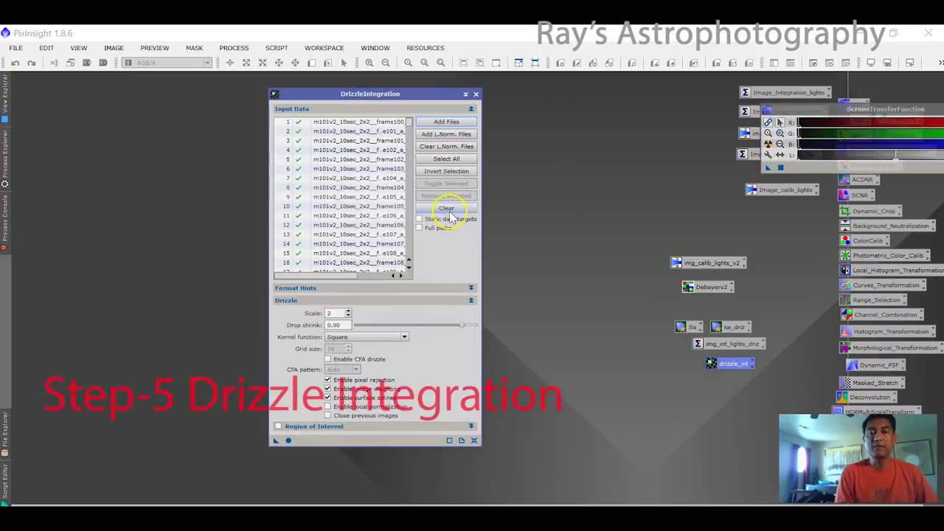
{"action": "left_click", "coordinate": [447, 209]}
{"action": "left_click", "coordinate": [446, 122]}
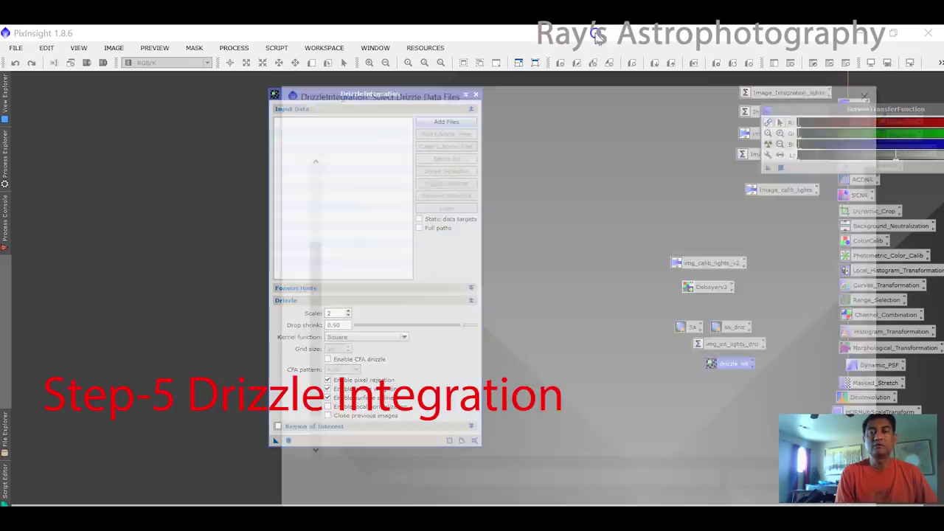
{"action": "mouse_move", "coordinate": [604, 102]}
{"action": "left_mouse_down"}
{"action": "mouse_move", "coordinate": [483, 40]}
{"action": "mouse_move", "coordinate": [466, 45]}
{"action": "left_mouse_up"}
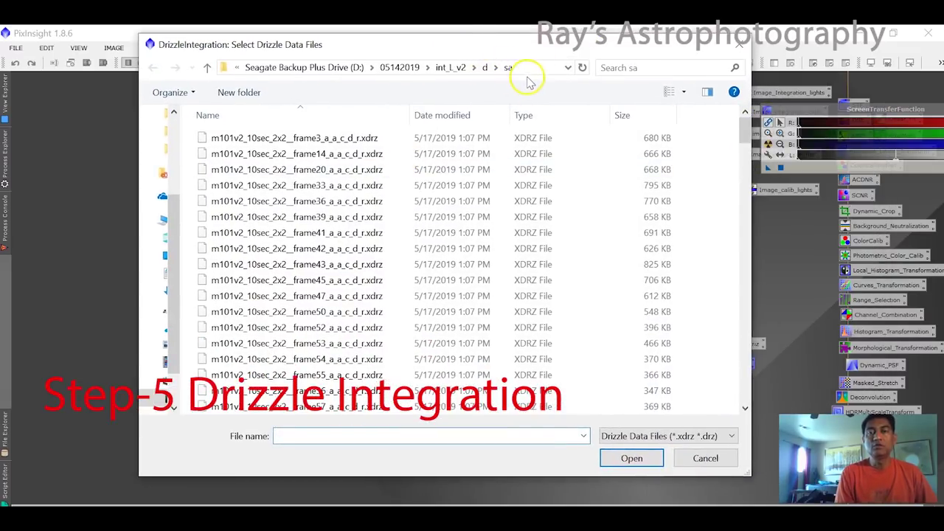
{"action": "left_click", "coordinate": [358, 140]}
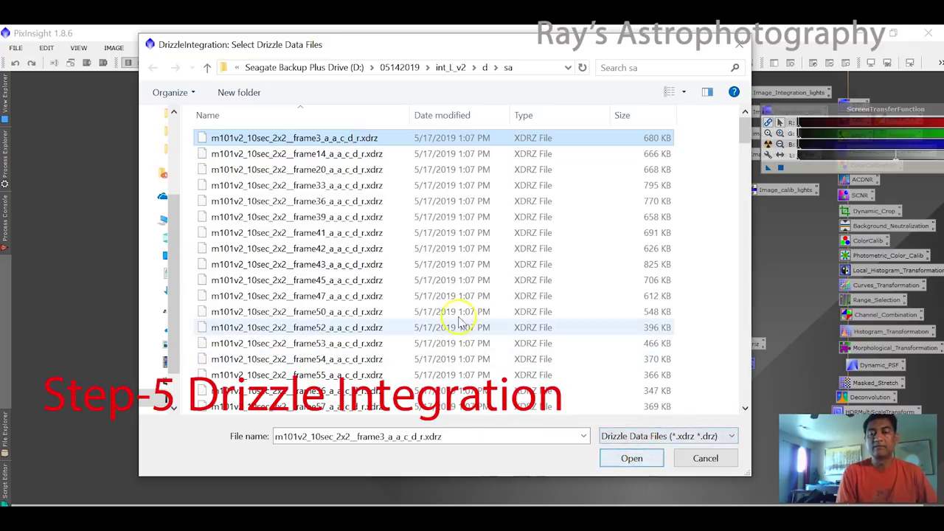
{"action": "key", "text": "ctrl+a"}
{"action": "key", "text": "Return"}
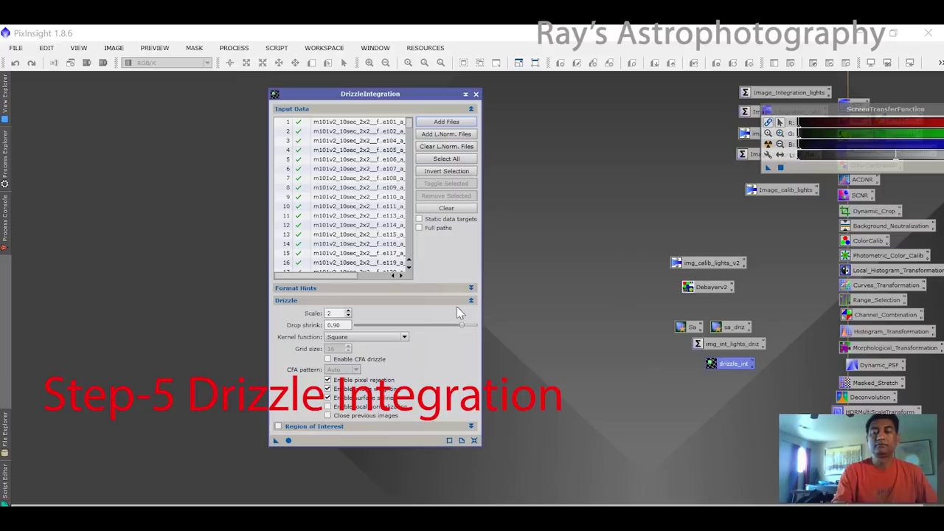
Step: Add every .xdrz file from D:\05152019\int_L_v2\d\sa_driz as drizzle inputs
{"action": "left_click", "coordinate": [446, 122]}
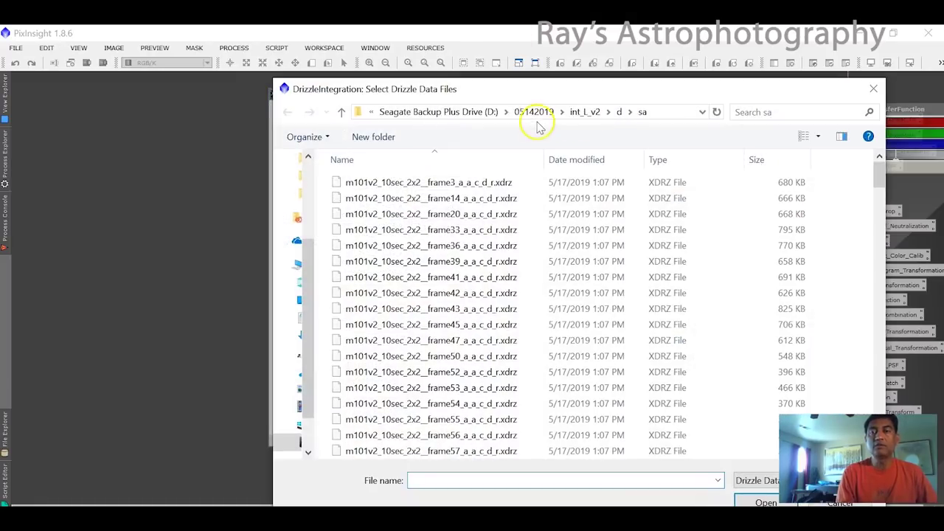
{"action": "left_click", "coordinate": [472, 113]}
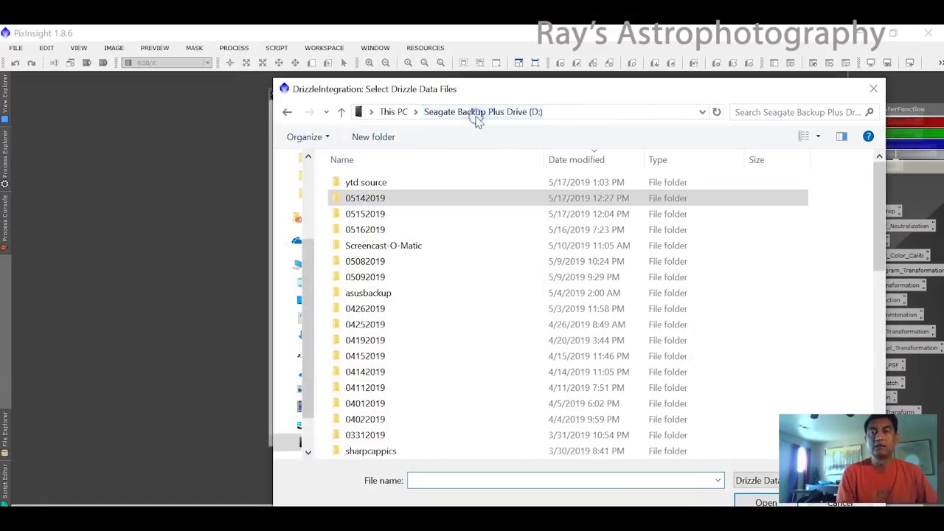
{"action": "double_click", "coordinate": [391, 214]}
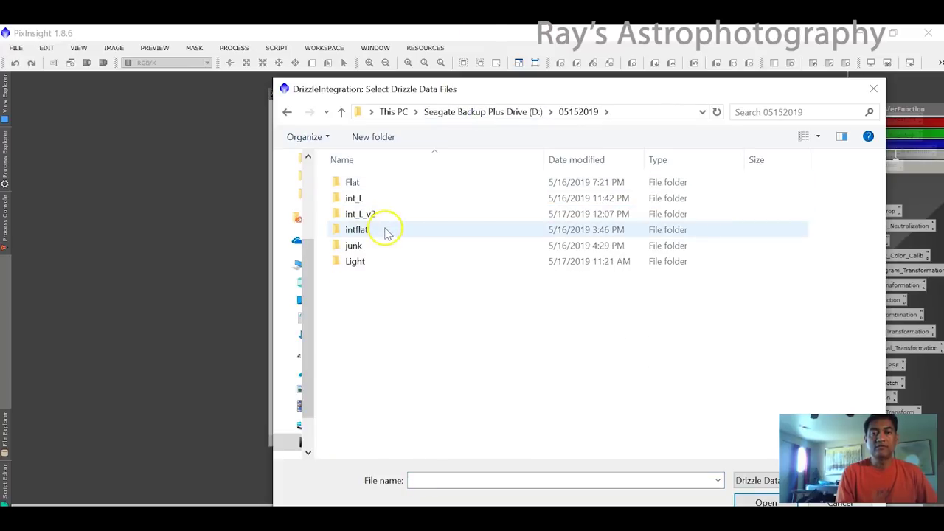
{"action": "double_click", "coordinate": [383, 213]}
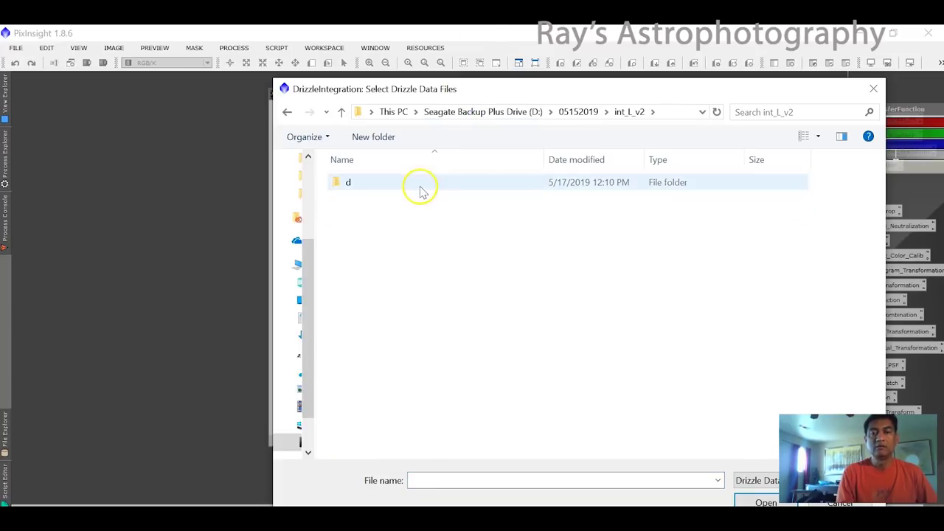
{"action": "double_click", "coordinate": [420, 187]}
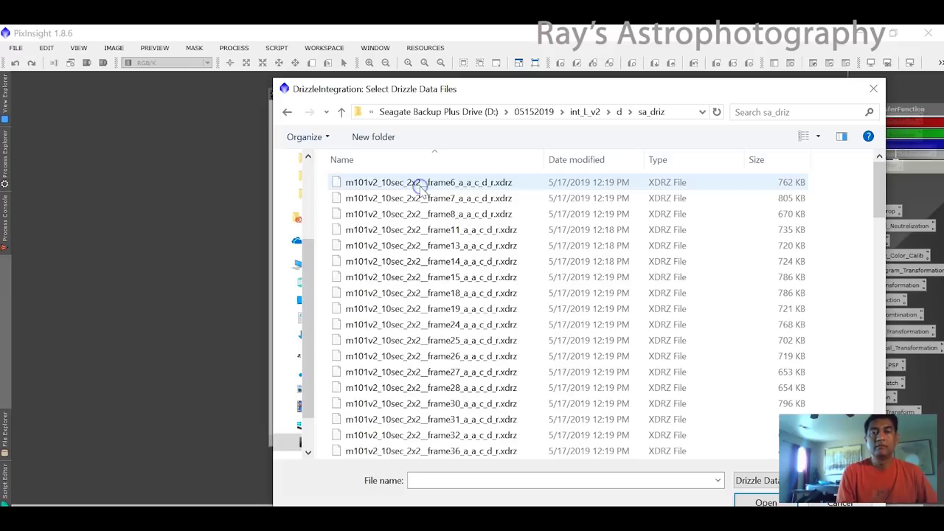
{"action": "left_click", "coordinate": [438, 231]}
{"action": "key", "text": "ctrl+a"}
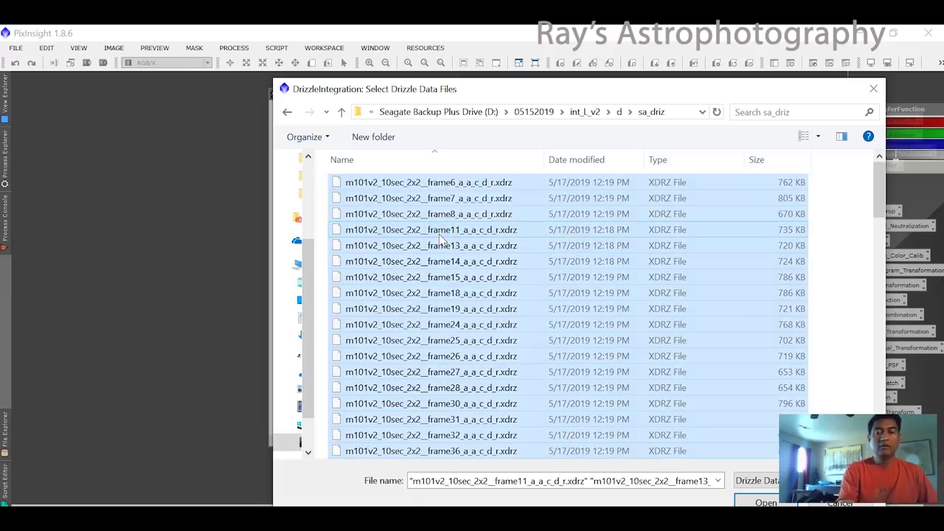
{"action": "key", "text": "Return"}
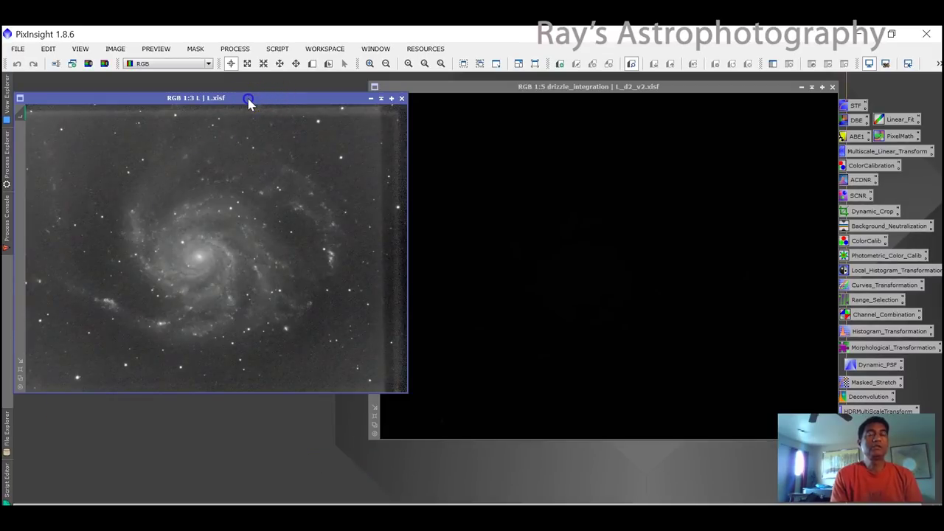
Step: Auto-stretch the drizzle_integration image with STF and place it beside L.xisf
{"action": "left_click_drag", "start_coordinate": [248, 101], "coordinate": [243, 93]}
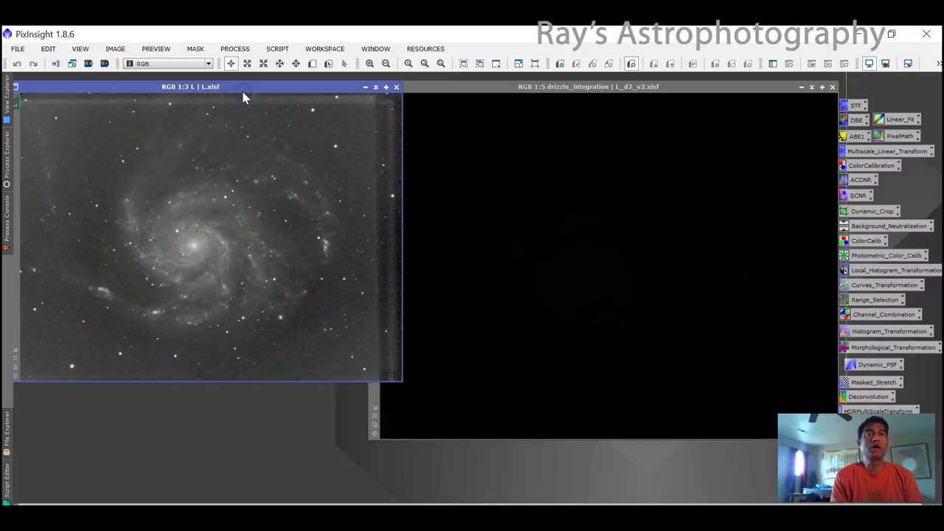
{"action": "mouse_move", "coordinate": [674, 88]}
{"action": "left_mouse_down"}
{"action": "mouse_move", "coordinate": [481, 170]}
{"action": "mouse_move", "coordinate": [499, 93]}
{"action": "left_mouse_up"}
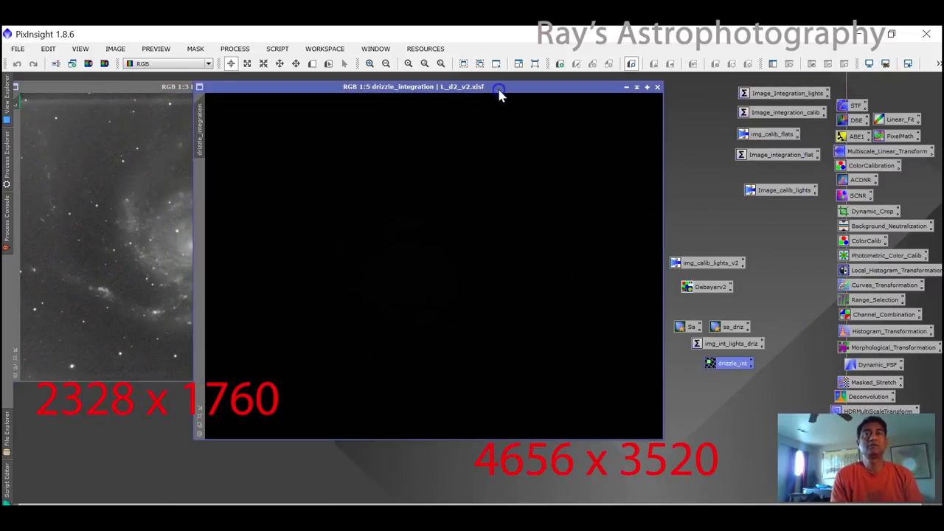
{"action": "double_click", "coordinate": [854, 105]}
{"action": "left_click", "coordinate": [625, 119]}
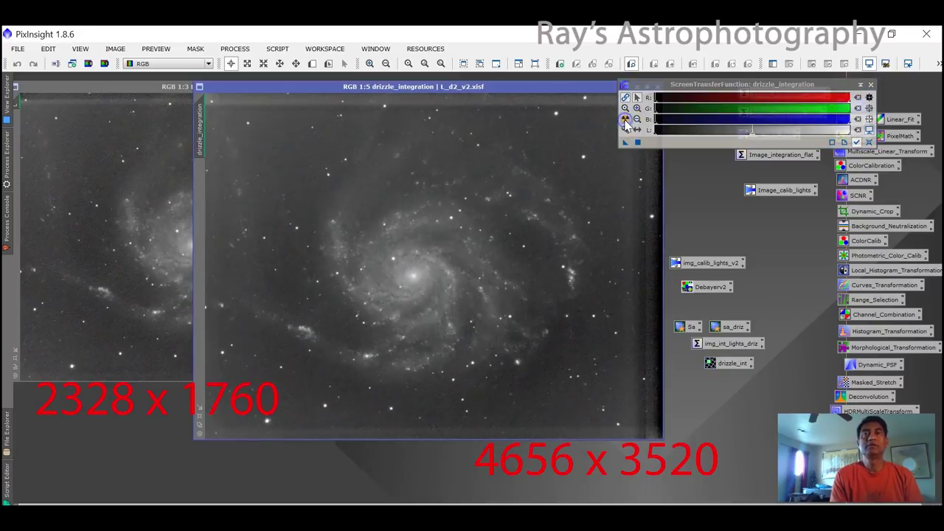
{"action": "left_click_drag", "start_coordinate": [695, 92], "coordinate": [791, 93]}
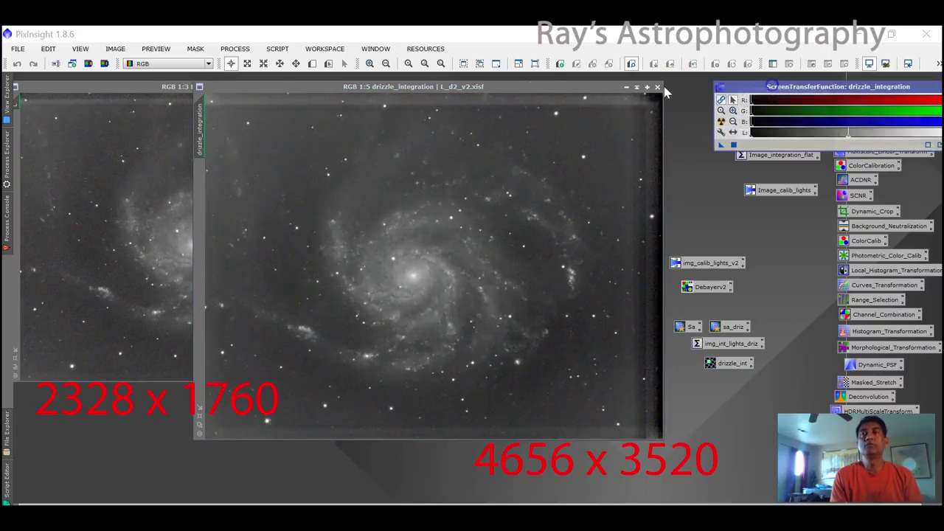
{"action": "left_click_drag", "start_coordinate": [499, 94], "coordinate": [683, 89]}
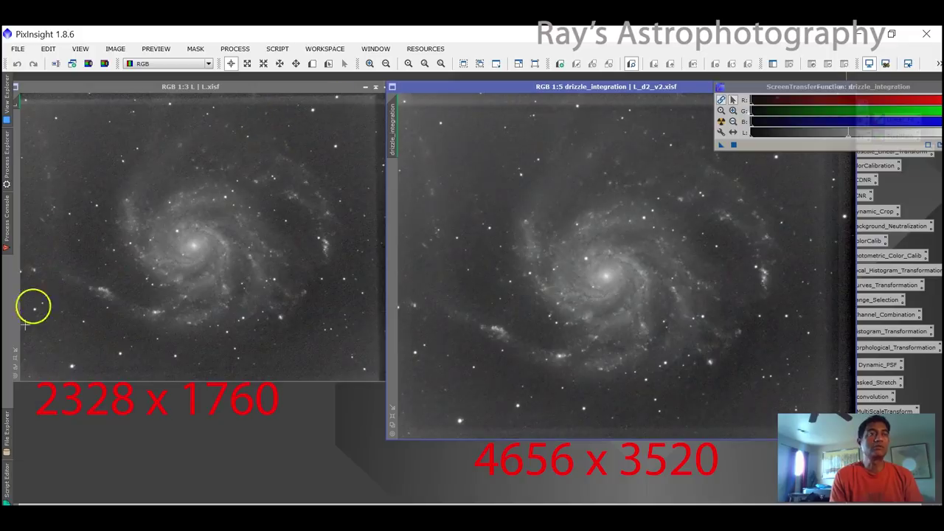
{"action": "left_click", "coordinate": [16, 373]}
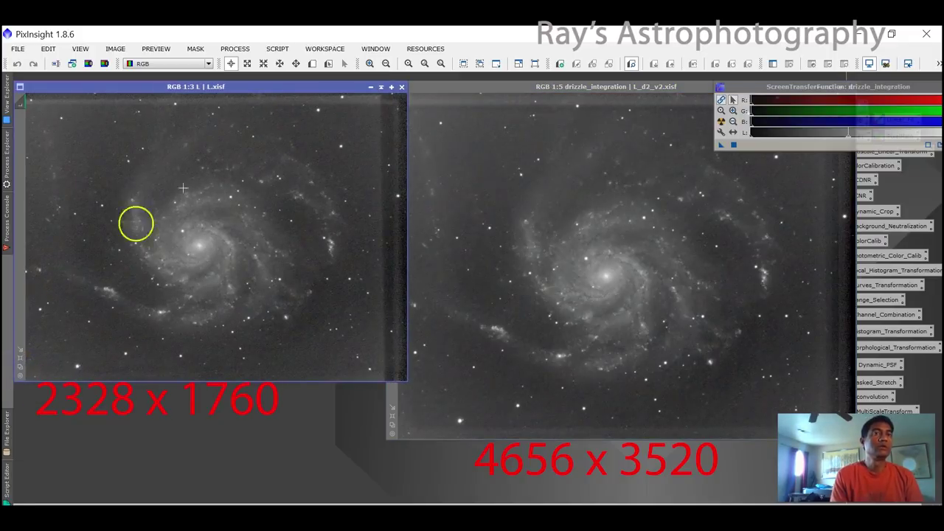
{"action": "left_click", "coordinate": [540, 89]}
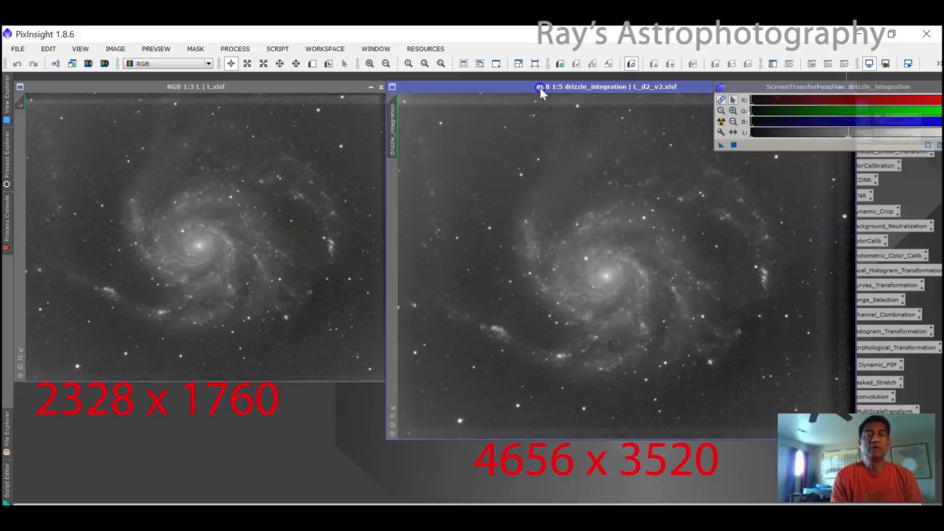
{"action": "left_click", "coordinate": [394, 428]}
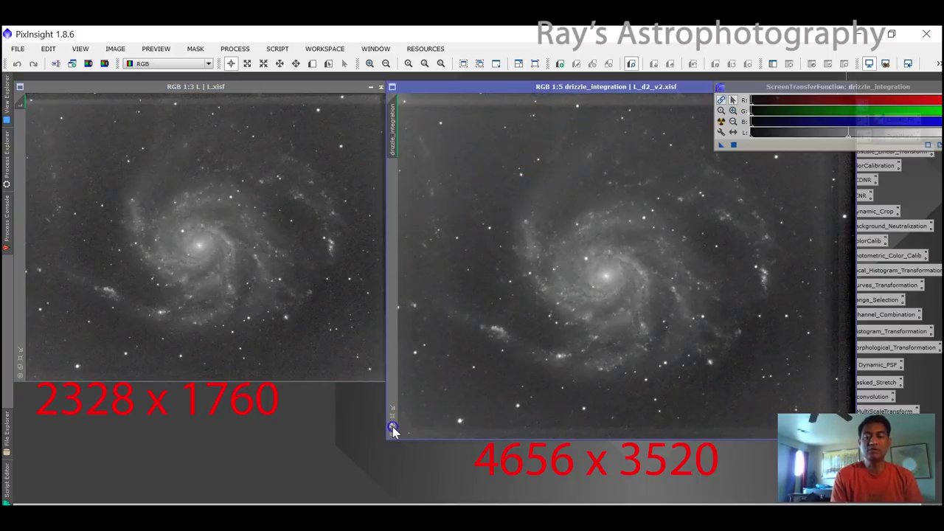
{"action": "left_click_drag", "start_coordinate": [394, 383], "coordinate": [546, 97]}
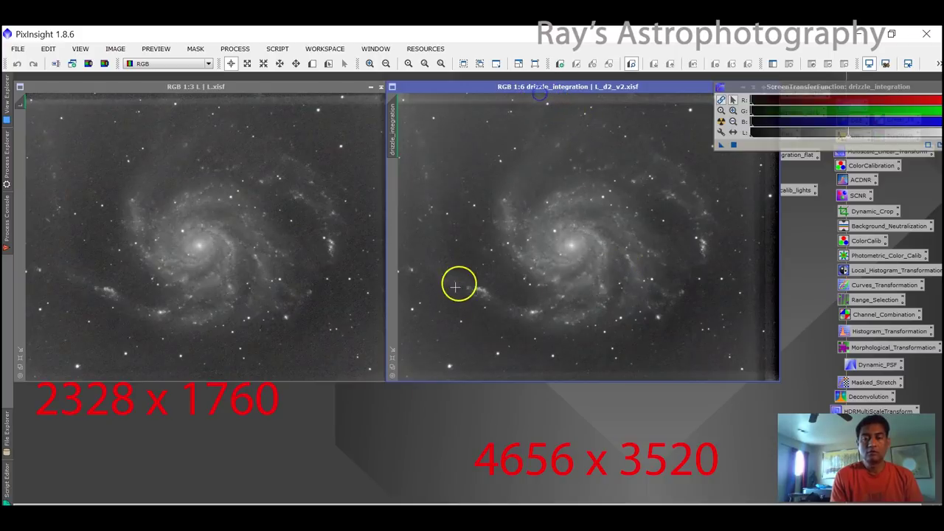
{"action": "left_click_drag", "start_coordinate": [399, 358], "coordinate": [395, 359]}
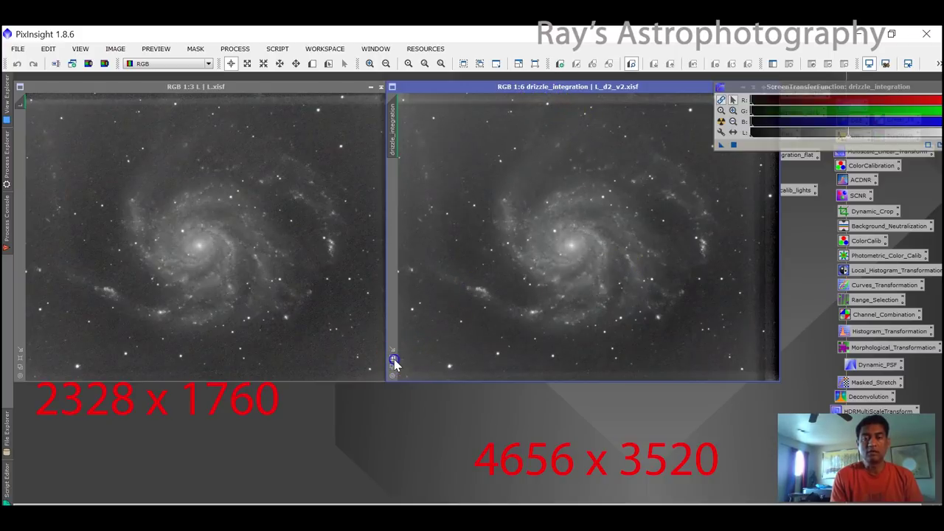
{"action": "left_click", "coordinate": [394, 359]}
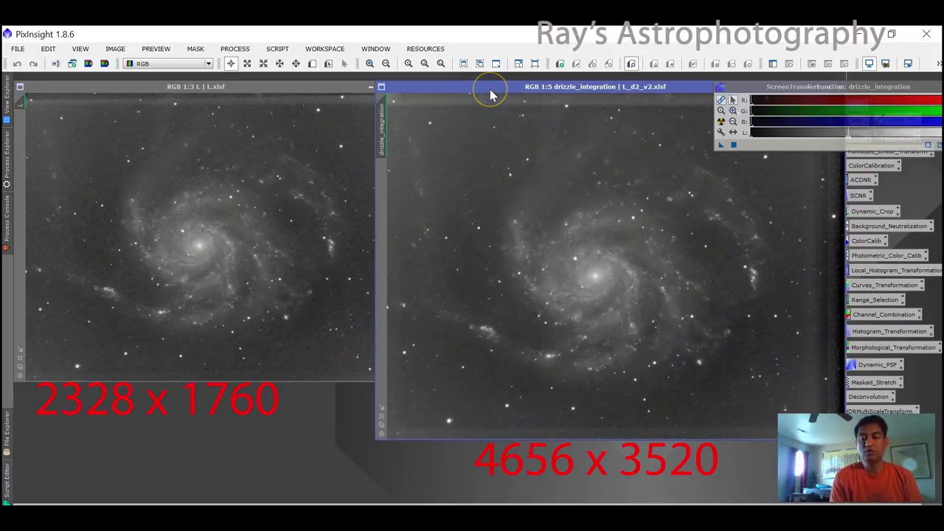
{"action": "left_click_drag", "start_coordinate": [490, 94], "coordinate": [520, 94]}
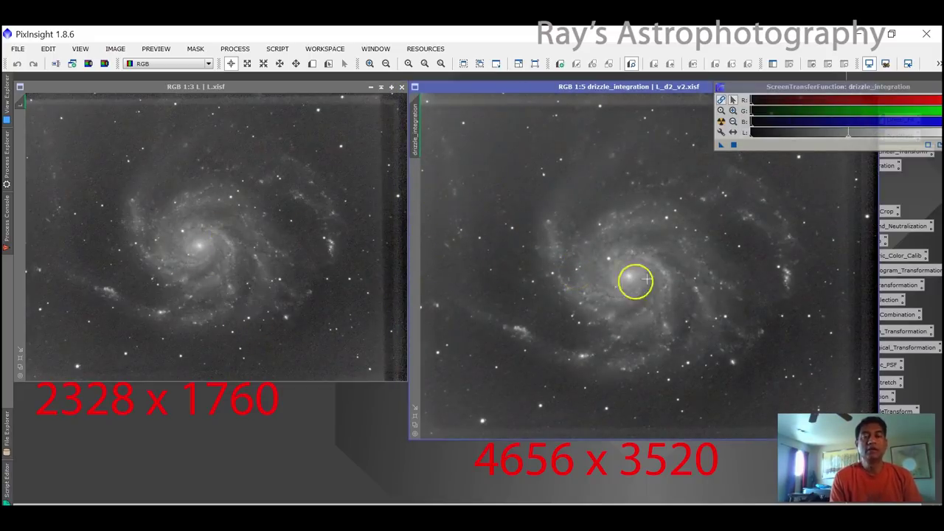
{"action": "left_click", "coordinate": [291, 94]}
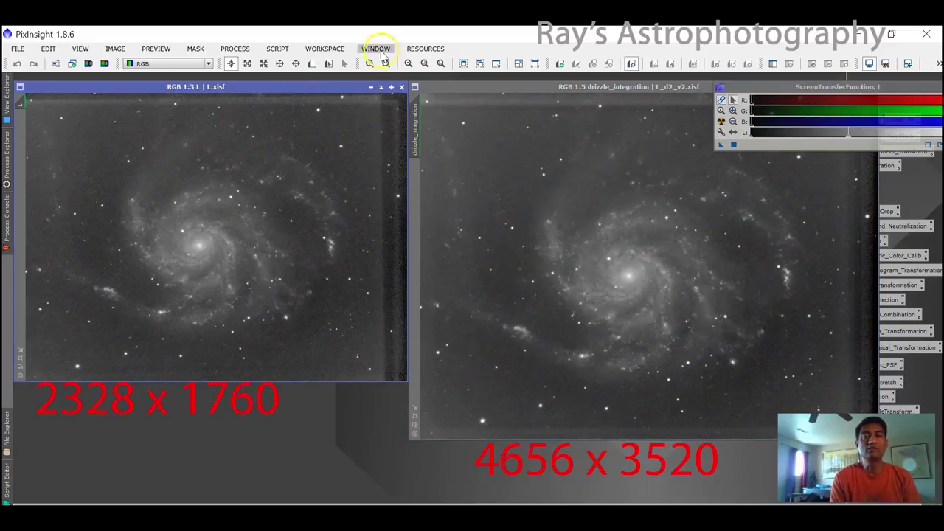
Step: Compare the cores with L at 3:1 and drizzle at 2:1, then fit L back to full view
{"action": "left_click", "coordinate": [371, 64]}
{"action": "left_click", "coordinate": [370, 64]}
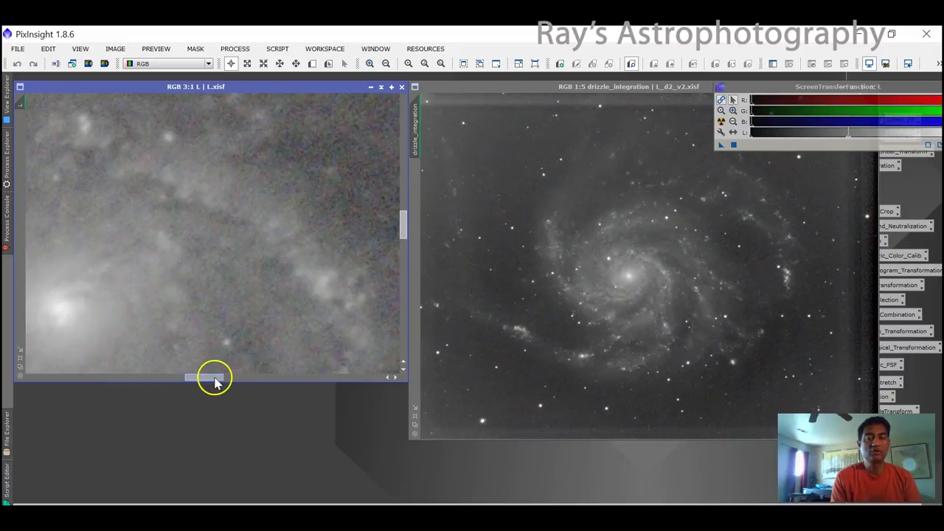
{"action": "left_click_drag", "start_coordinate": [215, 377], "coordinate": [202, 387]}
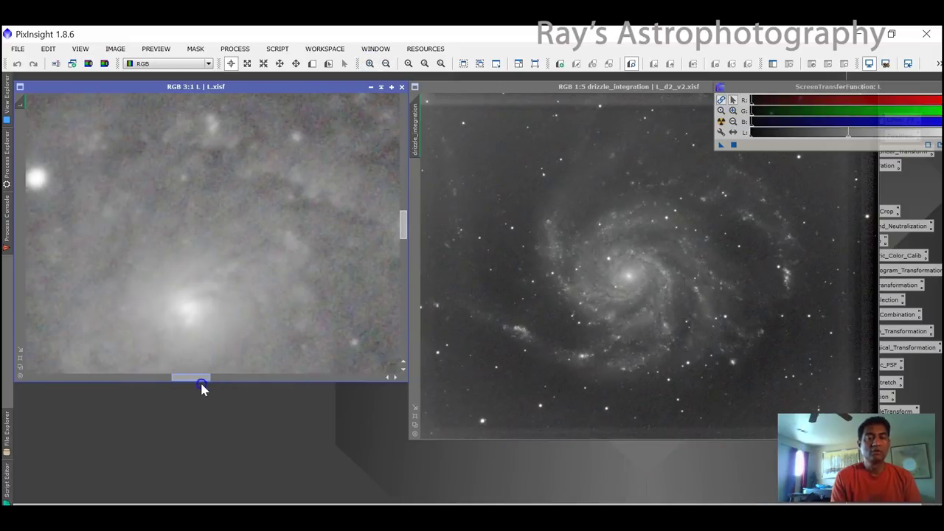
{"action": "left_click", "coordinate": [514, 88]}
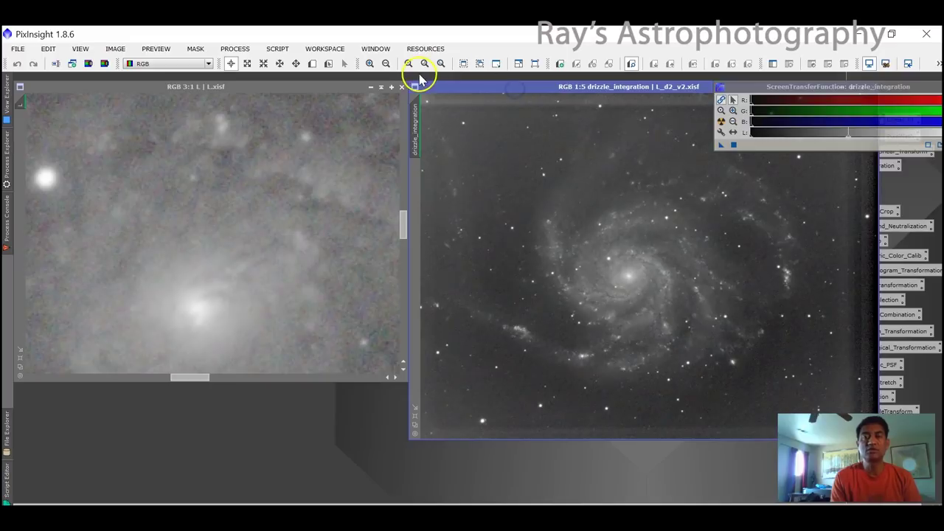
{"action": "left_click", "coordinate": [372, 65]}
{"action": "left_click", "coordinate": [372, 65]}
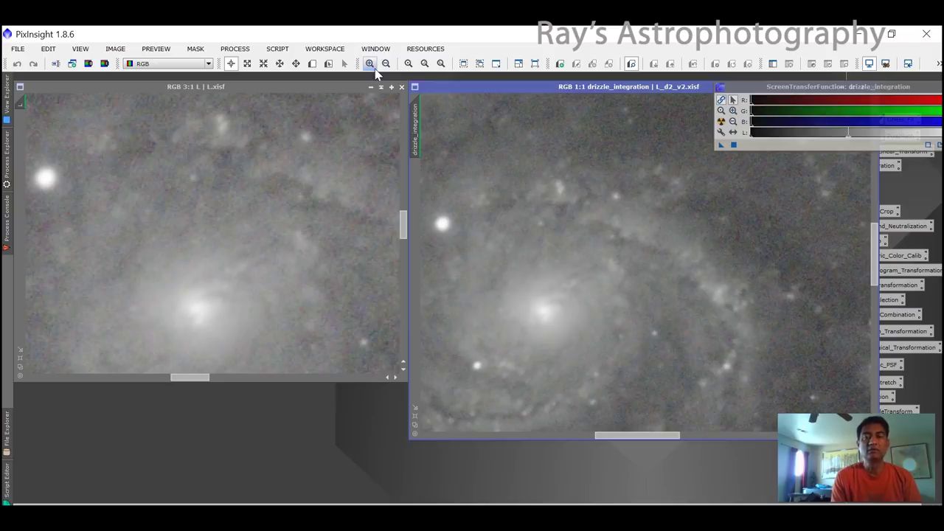
{"action": "left_click", "coordinate": [372, 65]}
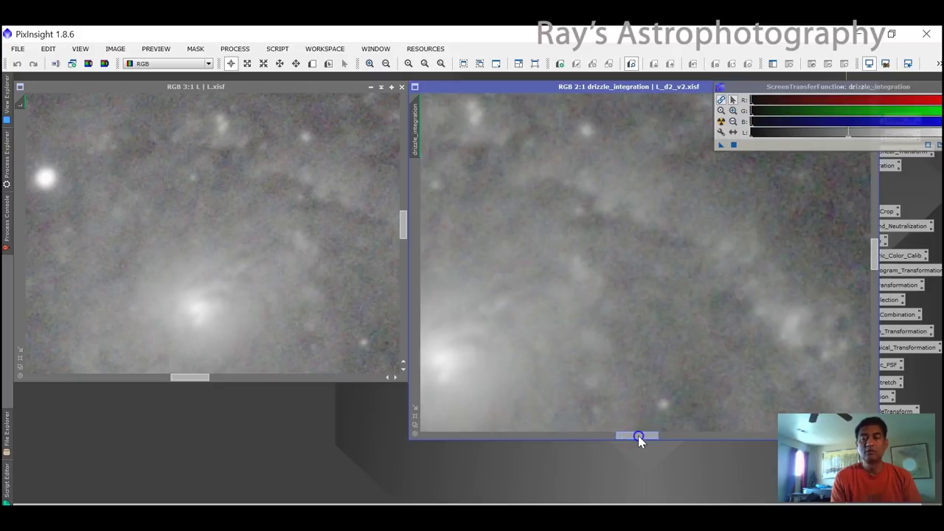
{"action": "left_click_drag", "start_coordinate": [637, 435], "coordinate": [625, 441]}
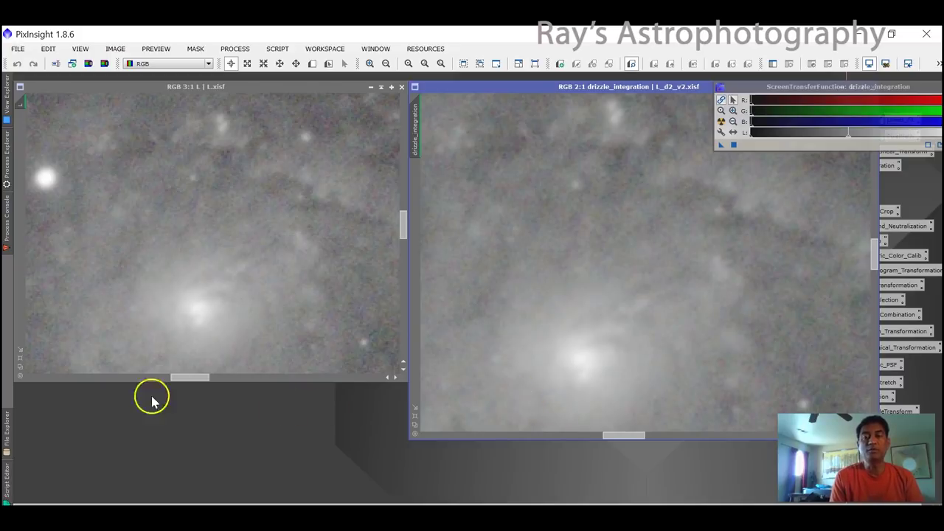
{"action": "left_click", "coordinate": [22, 371]}
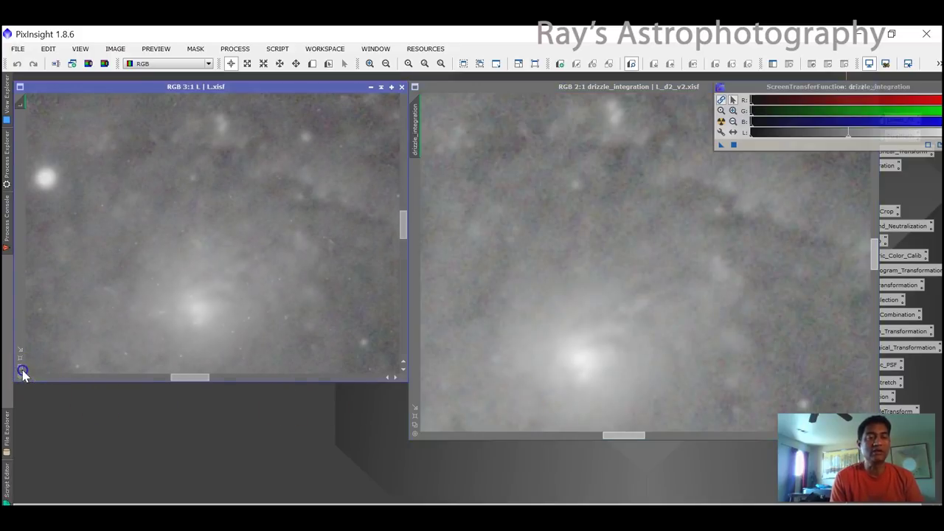
Step: Fit the whole drizzled galaxy in view and move its window down over L.xisf
{"action": "left_click", "coordinate": [413, 428]}
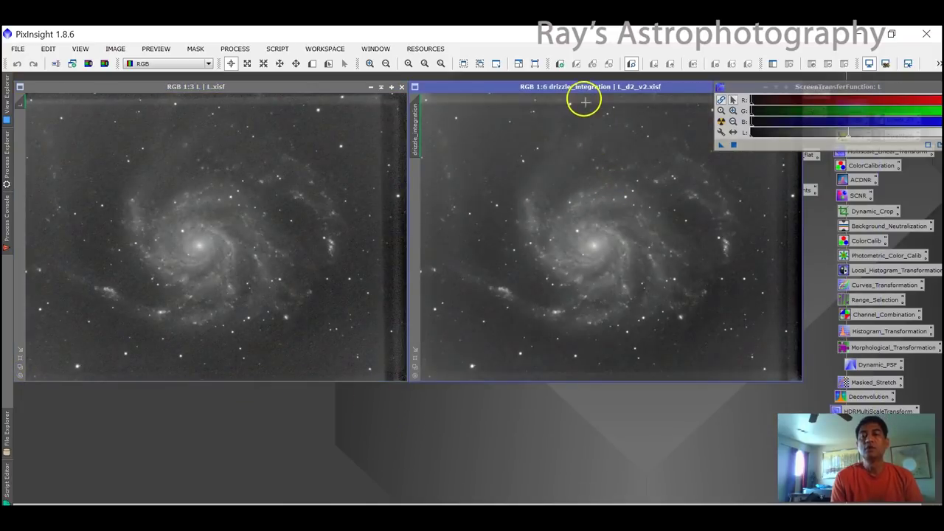
{"action": "mouse_move", "coordinate": [574, 91]}
{"action": "left_mouse_down"}
{"action": "mouse_move", "coordinate": [430, 133]}
{"action": "mouse_move", "coordinate": [361, 134]}
{"action": "left_mouse_up"}
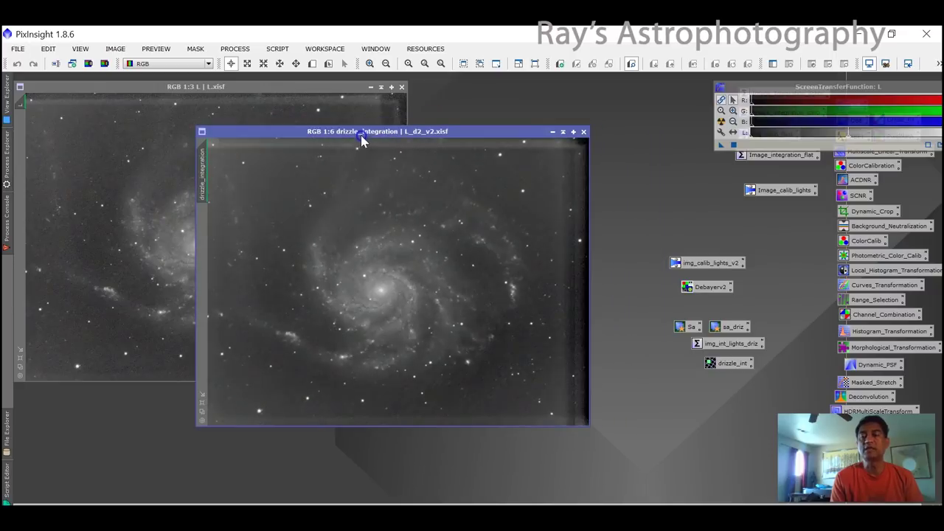